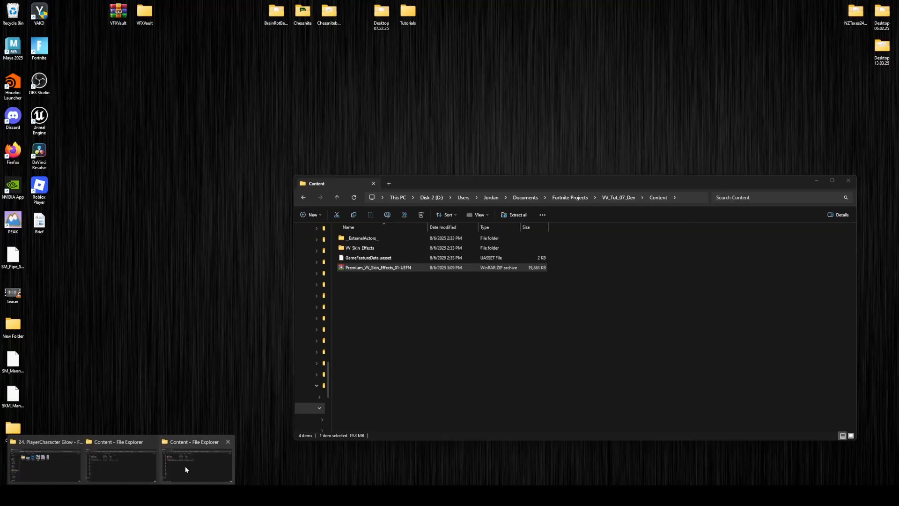
Step: Open the Premium_VV_Skin_Effects_01-UEFN archive from the project's Content folder in File Explorer
{"action": "left_click", "coordinate": [184, 466]}
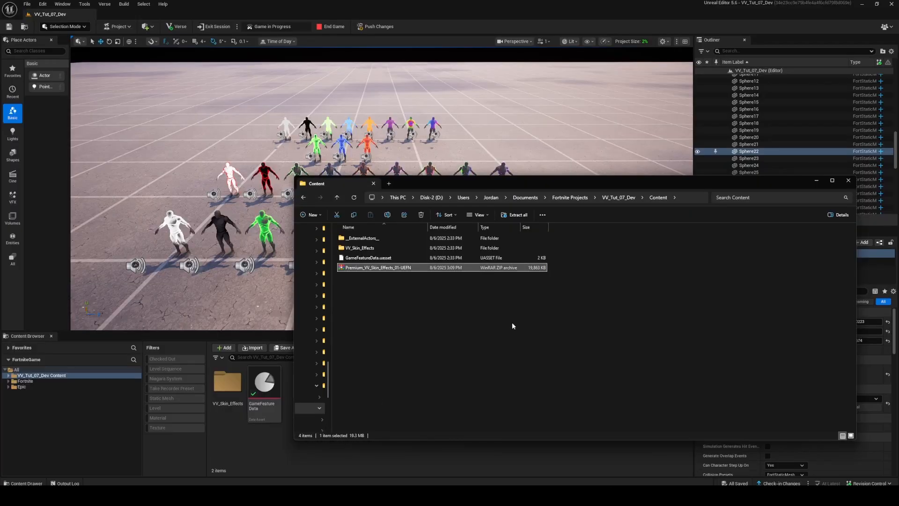
{"action": "left_click_drag", "start_coordinate": [430, 191], "coordinate": [495, 195]}
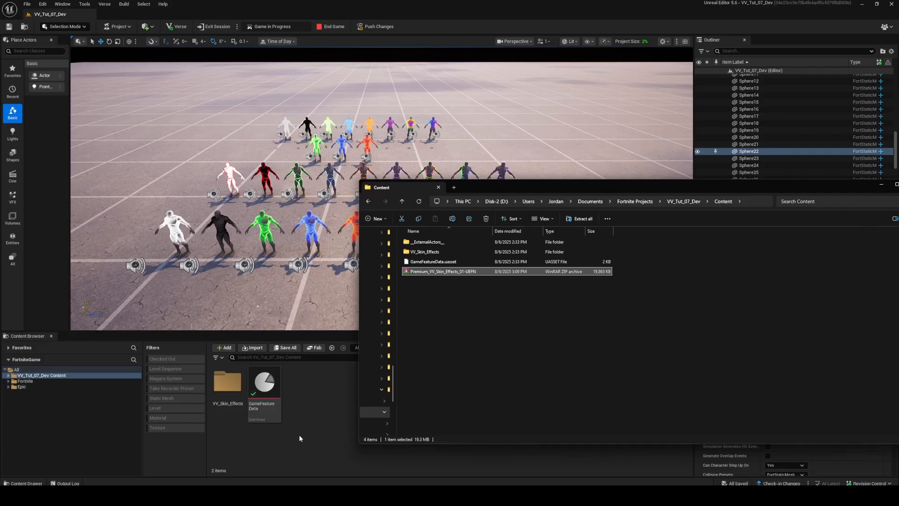
{"action": "double_click", "coordinate": [443, 271]}
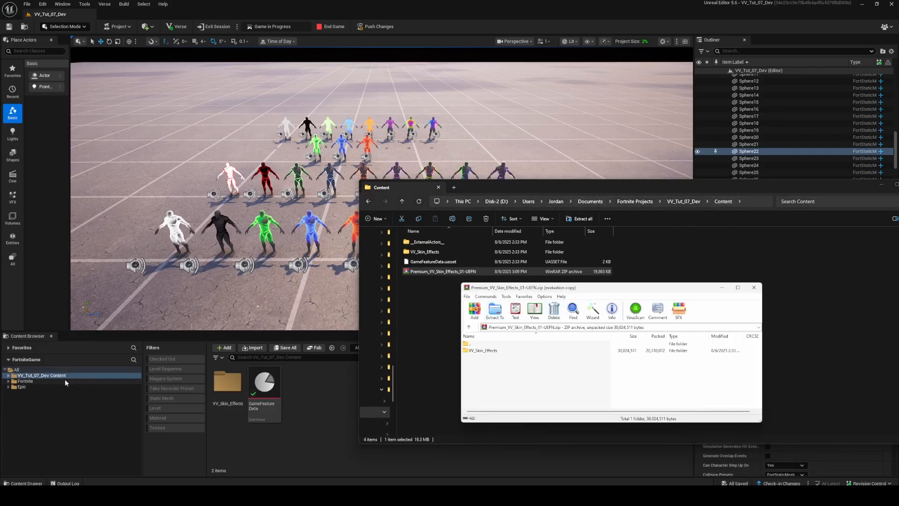
Step: Show the VV_Tut_07_Dev Content folder in File Explorer and open its VV_Skin_Effects folder alongside the archive
{"action": "left_click", "coordinate": [53, 378]}
{"action": "right_click", "coordinate": [53, 377]}
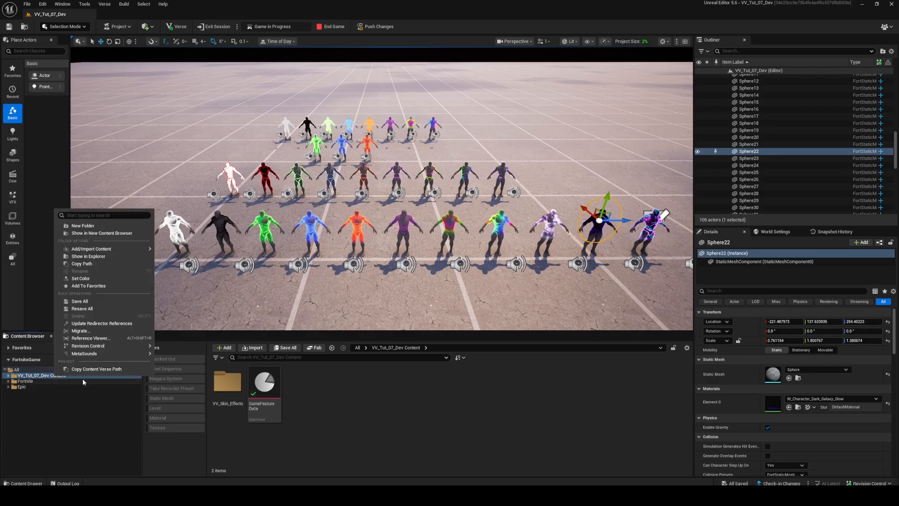
{"action": "left_click", "coordinate": [97, 257]}
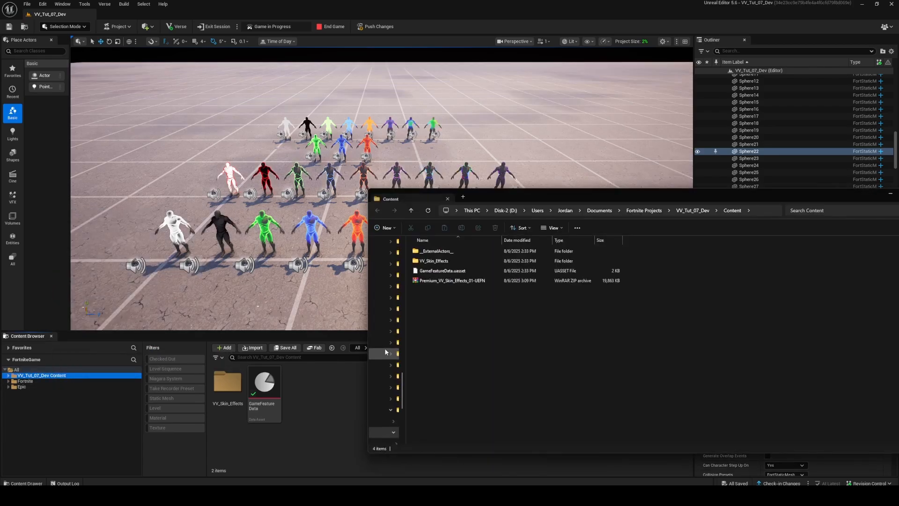
{"action": "left_click_drag", "start_coordinate": [520, 193], "coordinate": [295, 178]}
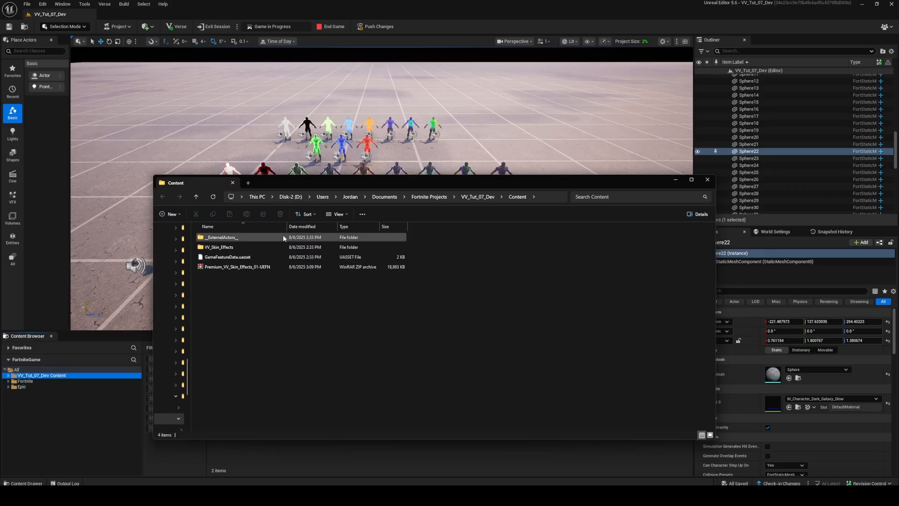
{"action": "key", "text": "alt+Tab"}
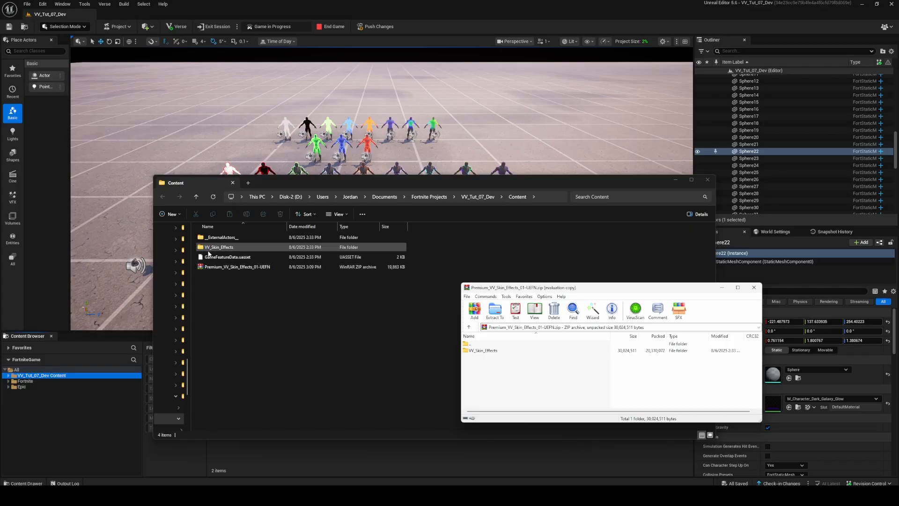
{"action": "double_click", "coordinate": [234, 246]}
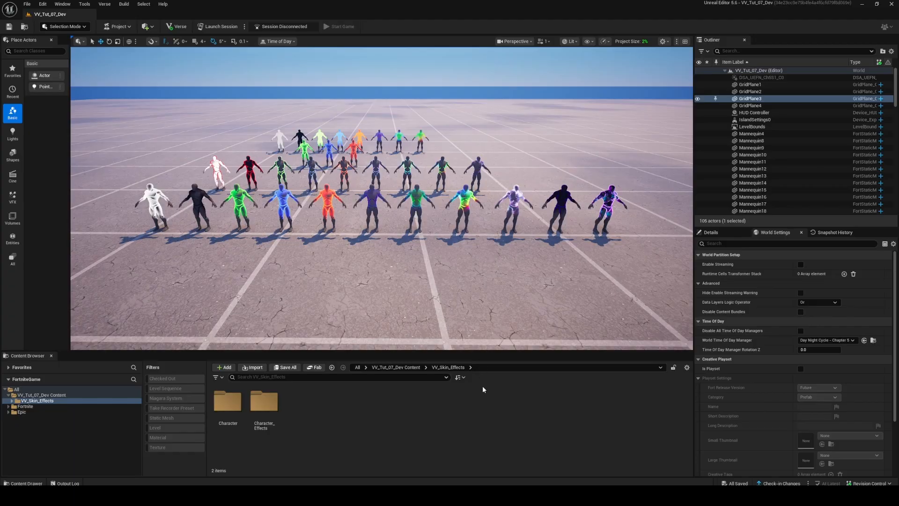
Step: In Unreal Editor, open the Character_Effects folder and leave Game View to select an existing VFX Powerup device in the front row
{"action": "double_click", "coordinate": [260, 405]}
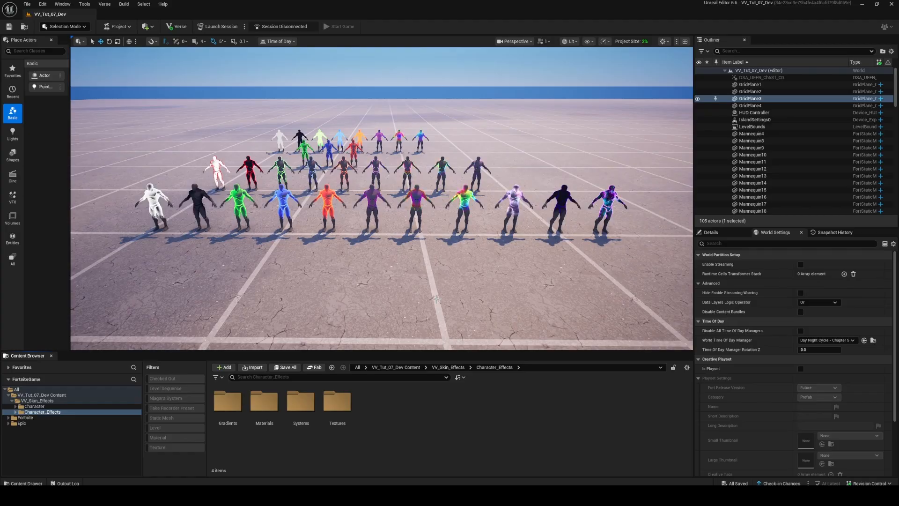
{"action": "right_click_drag", "start_coordinate": [435, 298], "coordinate": [338, 312]}
{"action": "key", "text": "g"}
{"action": "right_click_drag", "start_coordinate": [374, 234], "coordinate": [369, 235]}
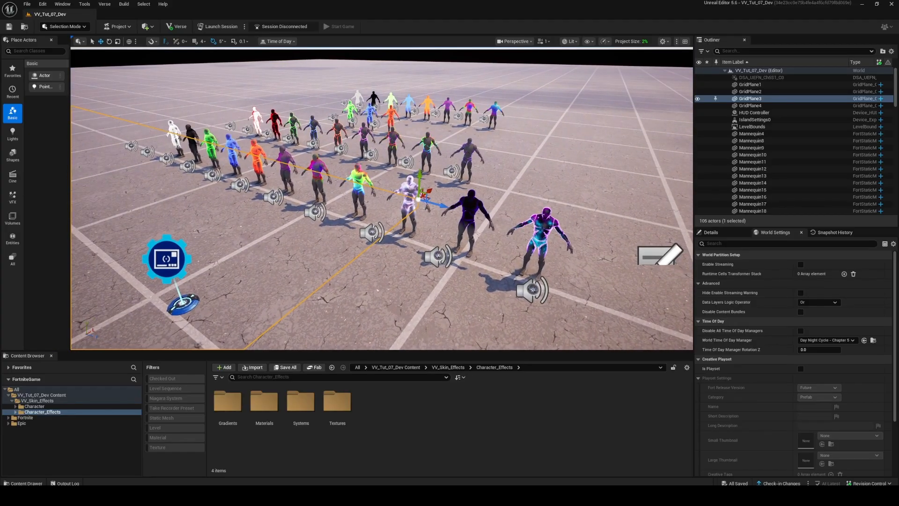
{"action": "left_click", "coordinate": [372, 232]}
Step: Search all content for "vfx power" and place a VFX Powerup device in the level in front of the mannequins
{"action": "left_click", "coordinate": [38, 389]}
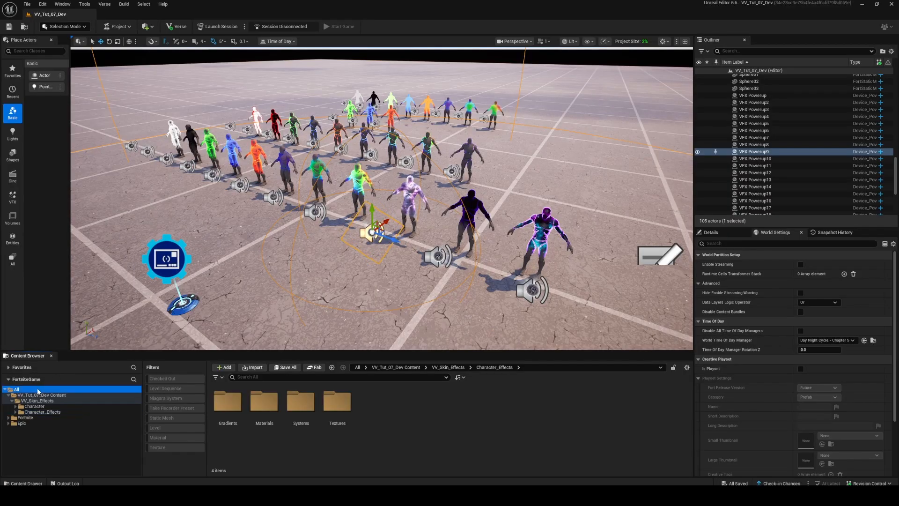
{"action": "left_click", "coordinate": [322, 376]}
{"action": "type", "text": "power"}
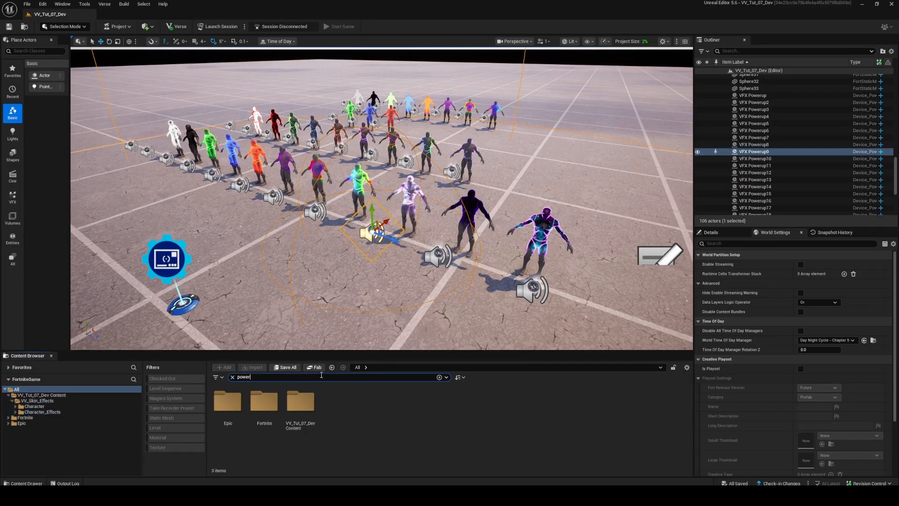
{"action": "type", "text": " up"}
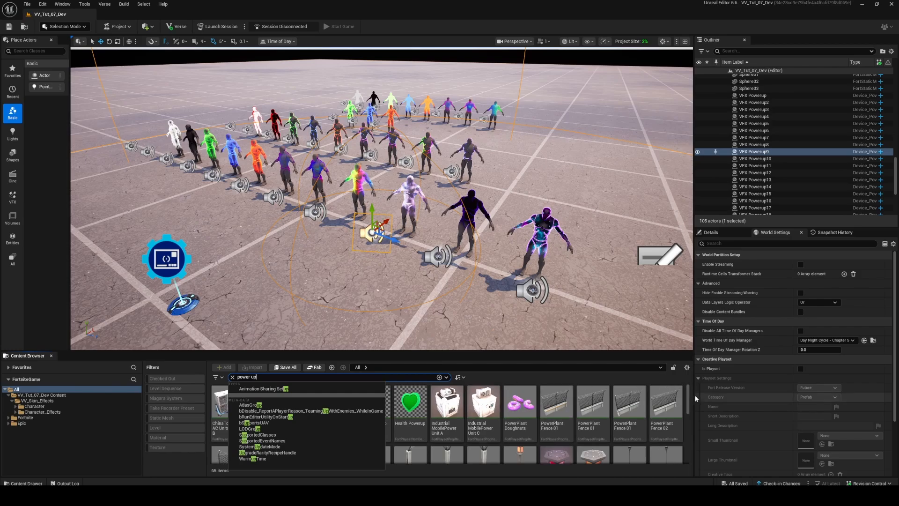
{"action": "mouse_move", "coordinate": [688, 400]}
{"action": "left_mouse_down"}
{"action": "mouse_move", "coordinate": [689, 453]}
{"action": "mouse_move", "coordinate": [685, 396]}
{"action": "left_mouse_up"}
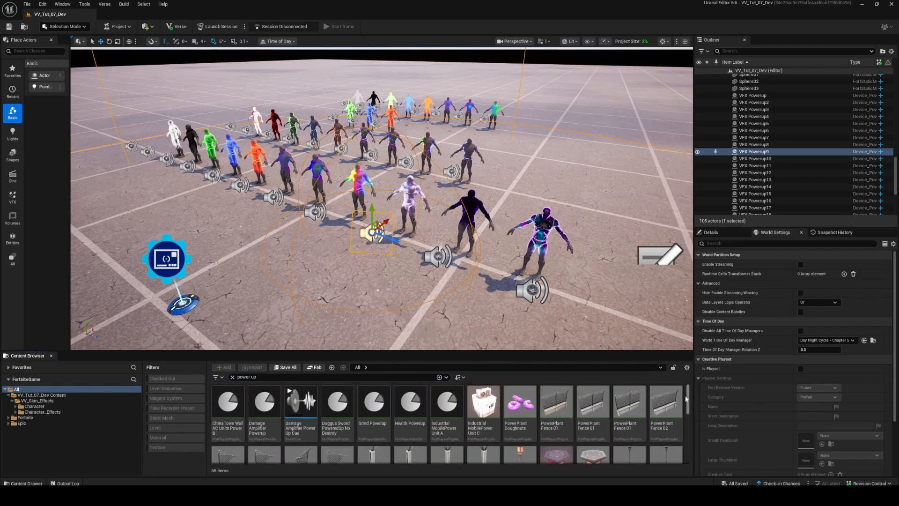
{"action": "left_click", "coordinate": [232, 377]}
{"action": "type", "text": "vfx"}
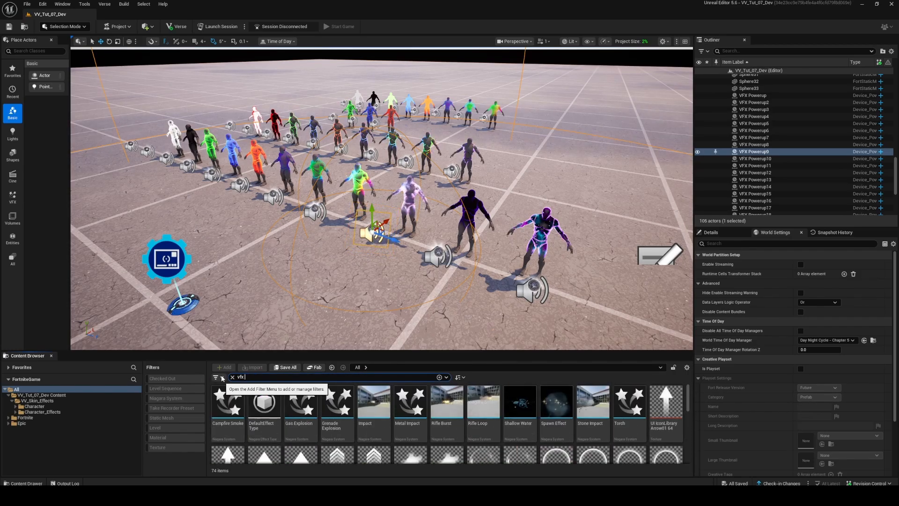
{"action": "type", "text": " power"}
{"action": "left_click_drag", "start_coordinate": [228, 402], "coordinate": [267, 303]}
{"action": "key", "text": "f"}
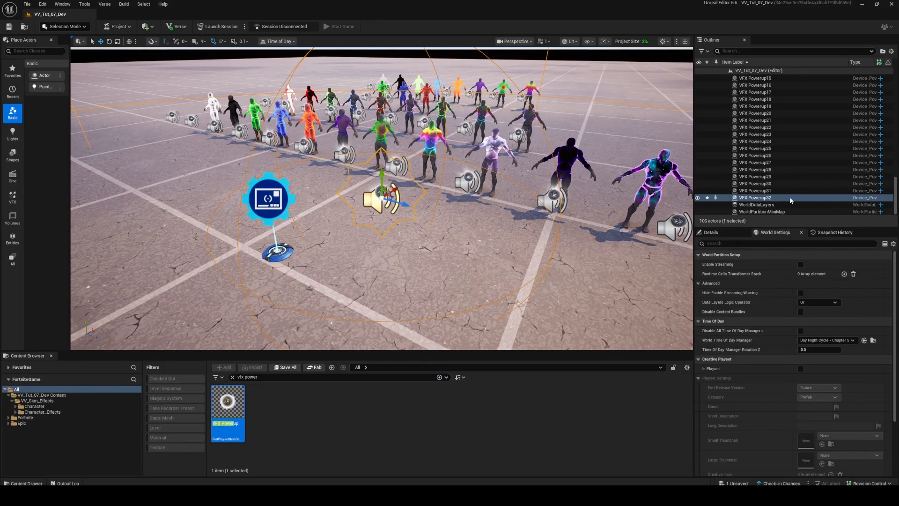
Step: Enable infinite effect duration on the new VFX Powerup and set its Time To Respawn to 1 s
{"action": "left_click", "coordinate": [774, 197]}
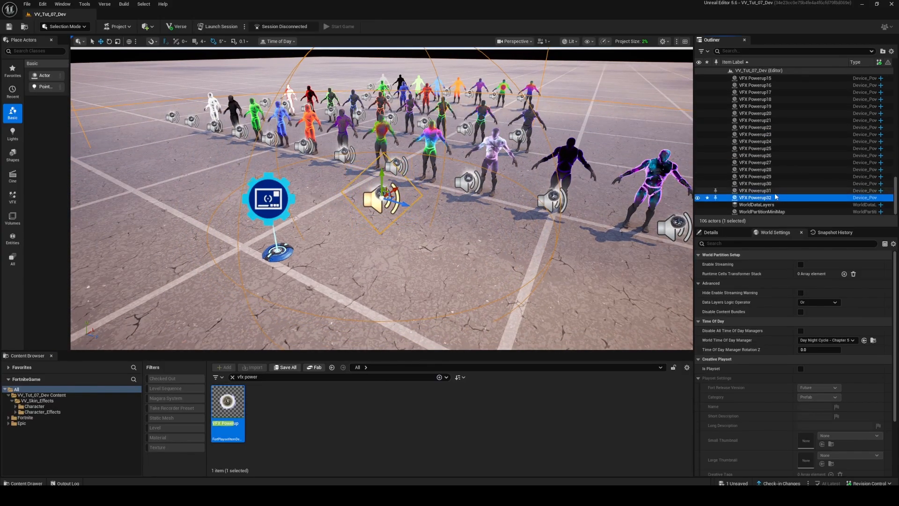
{"action": "left_click", "coordinate": [712, 233]}
{"action": "scroll", "coordinate": [746, 367], "scroll_direction": "down", "scroll_amount": 2}
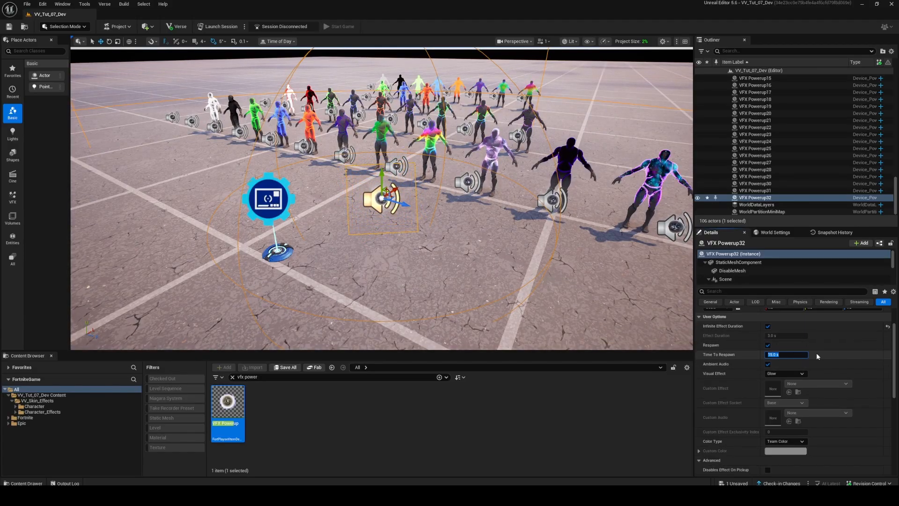
{"action": "type", "text": "1"}
{"action": "key", "text": "Return"}
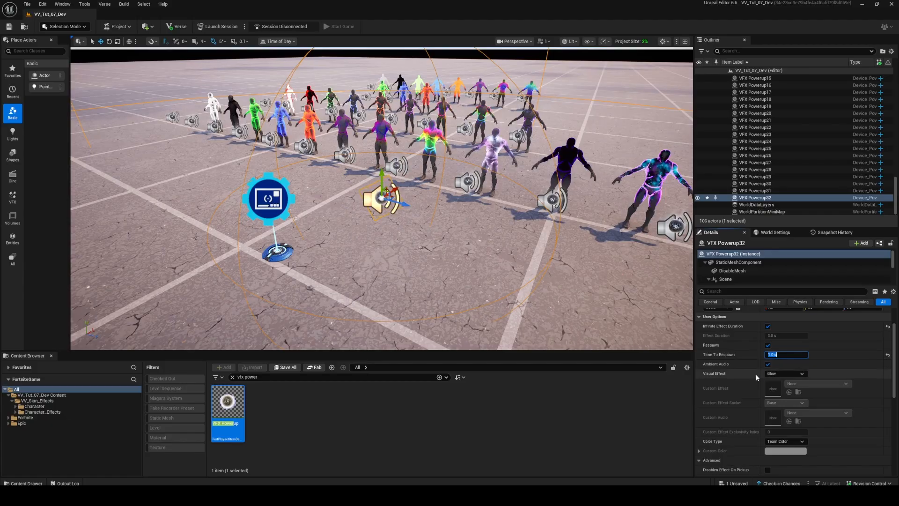
Step: Set the powerup's Visual Effect to Custom Effect and assign NS_Character_Effect_Blue_Flat_Glow from the Systems/Colours folder
{"action": "left_click", "coordinate": [779, 373]}
{"action": "left_click", "coordinate": [779, 398]}
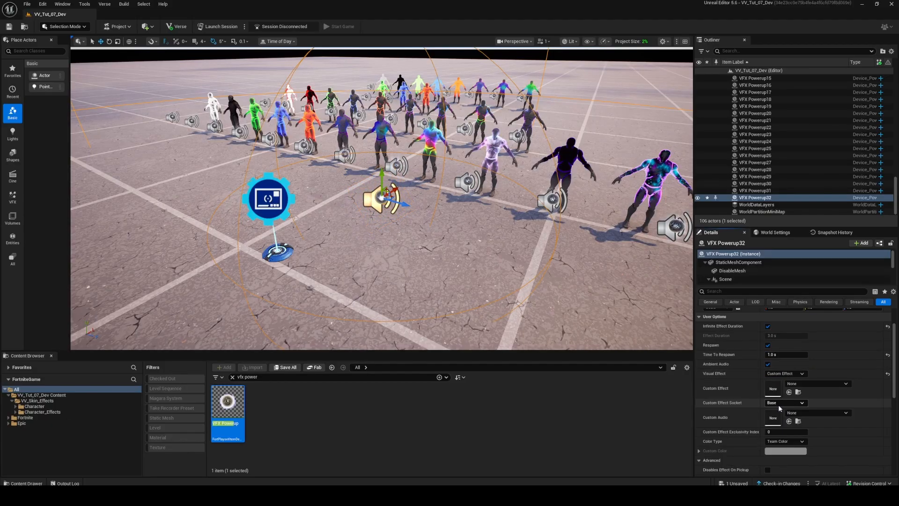
{"action": "left_click", "coordinate": [52, 412]}
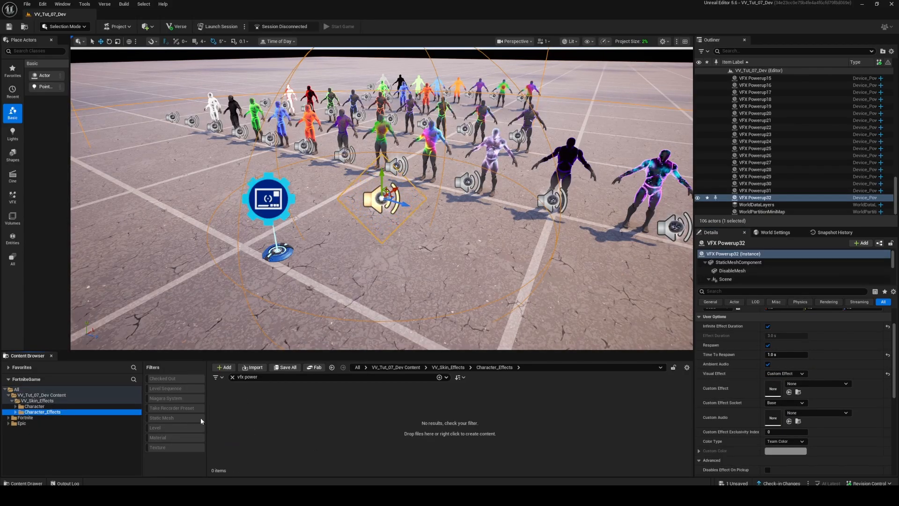
{"action": "left_click", "coordinate": [232, 377]}
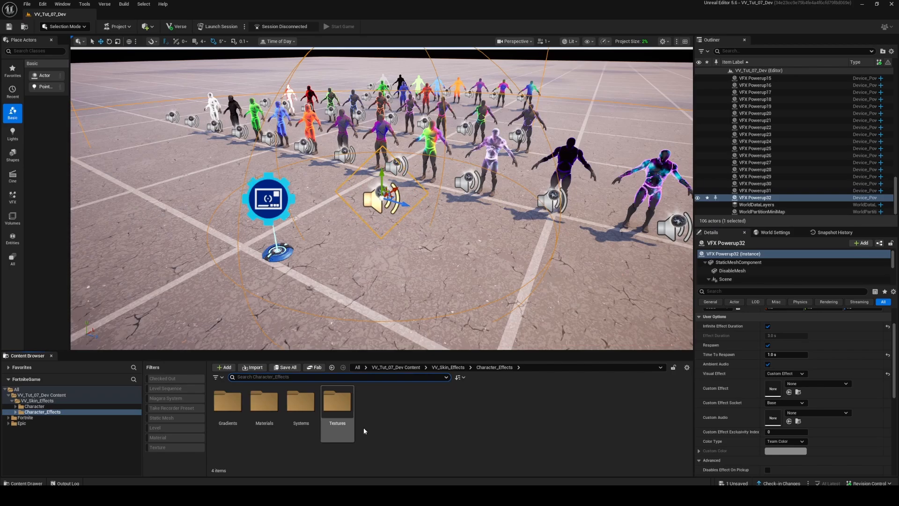
{"action": "double_click", "coordinate": [300, 412]}
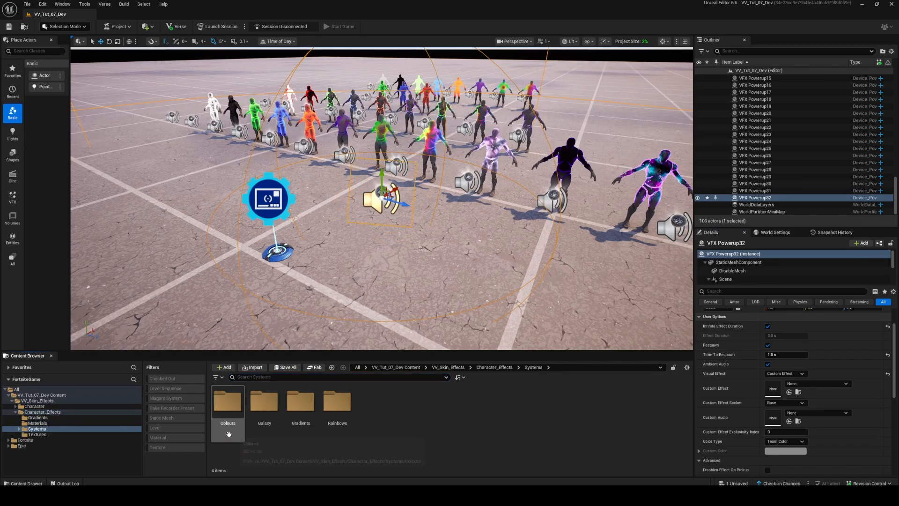
{"action": "double_click", "coordinate": [229, 407]}
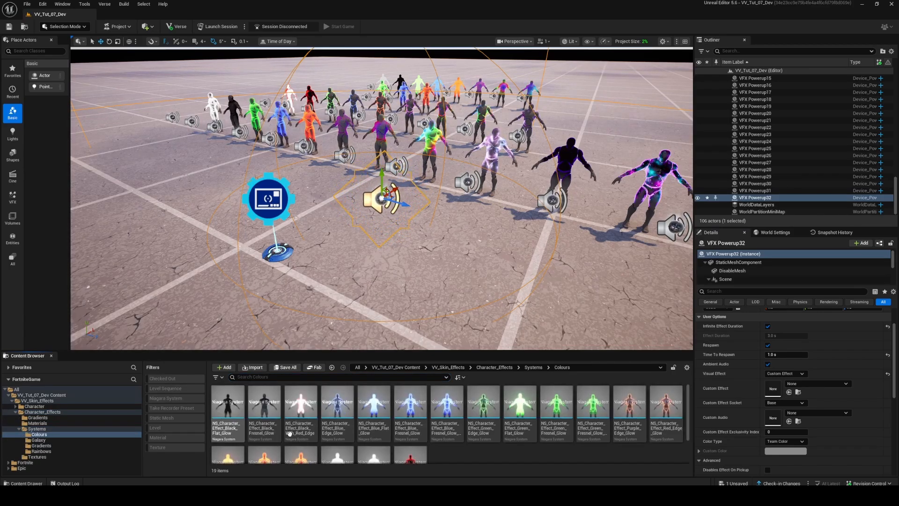
{"action": "left_click", "coordinate": [370, 411]}
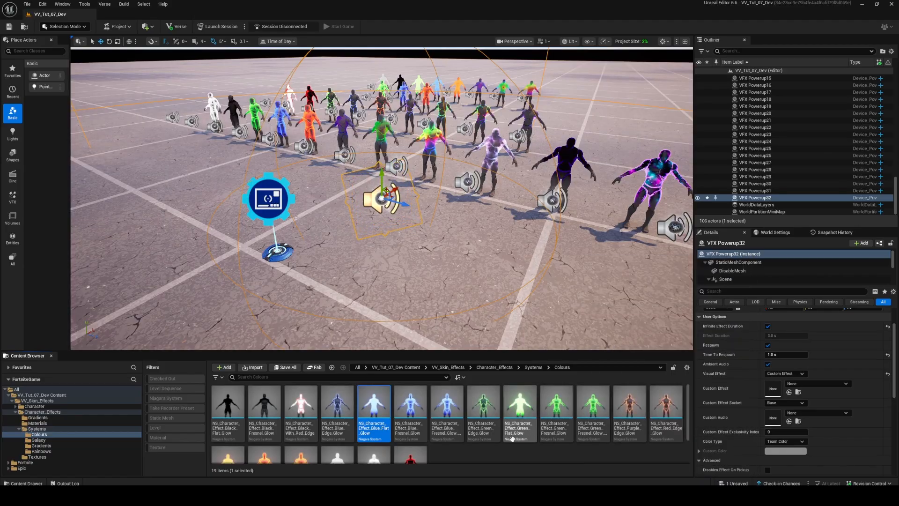
{"action": "left_click", "coordinate": [789, 392]}
Step: Enable the NE_Character_Preview emitter in NS_Character_Effect_Blue_Flat_Glow, check the character preview, and save the system
{"action": "double_click", "coordinate": [374, 406]}
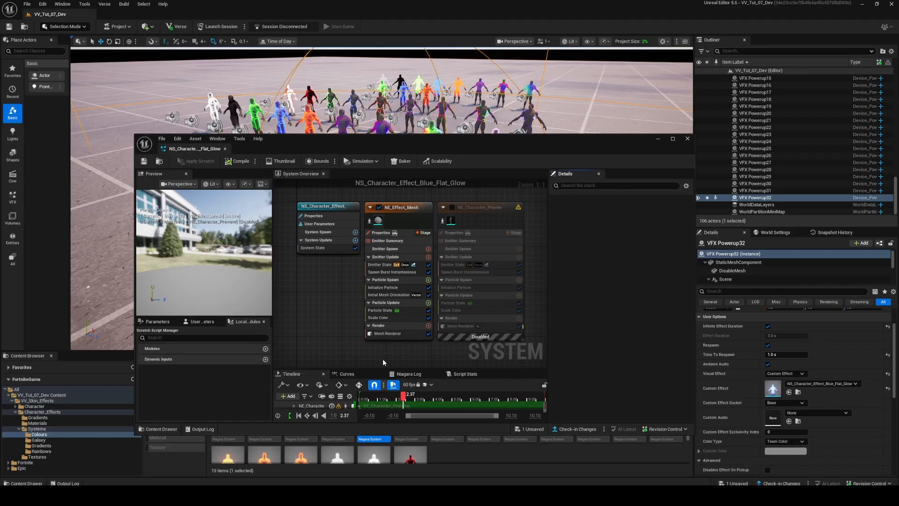
{"action": "left_click", "coordinate": [452, 207]}
{"action": "right_click_drag", "start_coordinate": [210, 265], "coordinate": [210, 246]}
{"action": "mouse_move", "coordinate": [210, 246]}
{"action": "left_mouse_down"}
{"action": "mouse_move", "coordinate": [234, 248]}
{"action": "mouse_move", "coordinate": [201, 249]}
{"action": "mouse_move", "coordinate": [210, 246]}
{"action": "left_mouse_up"}
{"action": "right_click_drag", "start_coordinate": [210, 246], "coordinate": [210, 265]}
{"action": "mouse_move", "coordinate": [211, 246]}
{"action": "left_mouse_down"}
{"action": "mouse_move", "coordinate": [234, 246]}
{"action": "mouse_move", "coordinate": [201, 246]}
{"action": "left_mouse_up"}
{"action": "key", "text": "ctrl+s"}
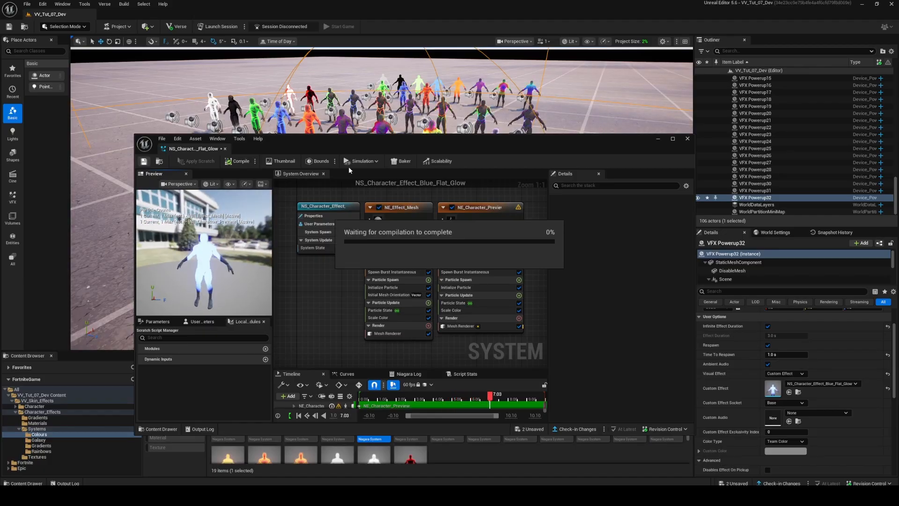
{"action": "left_click", "coordinate": [659, 139]}
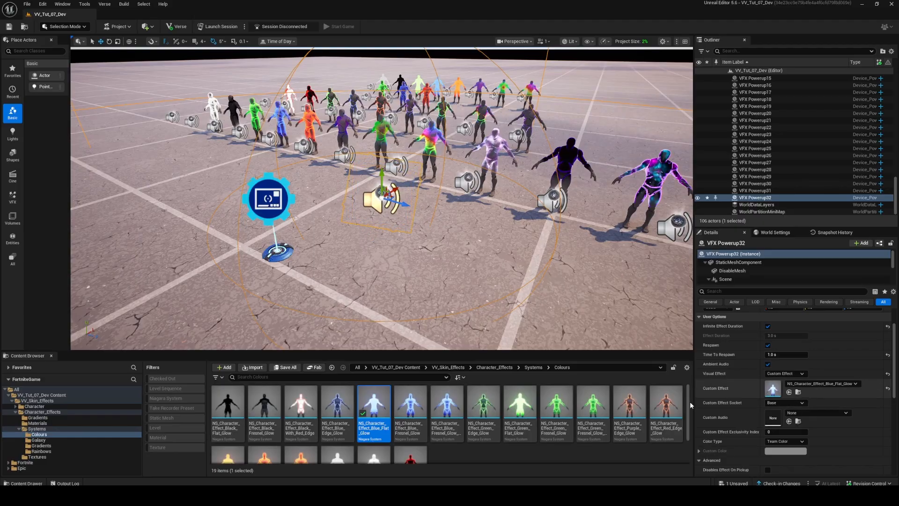
Step: Set the powerup's Custom Effect Socket to Center
{"action": "left_click", "coordinate": [785, 403]}
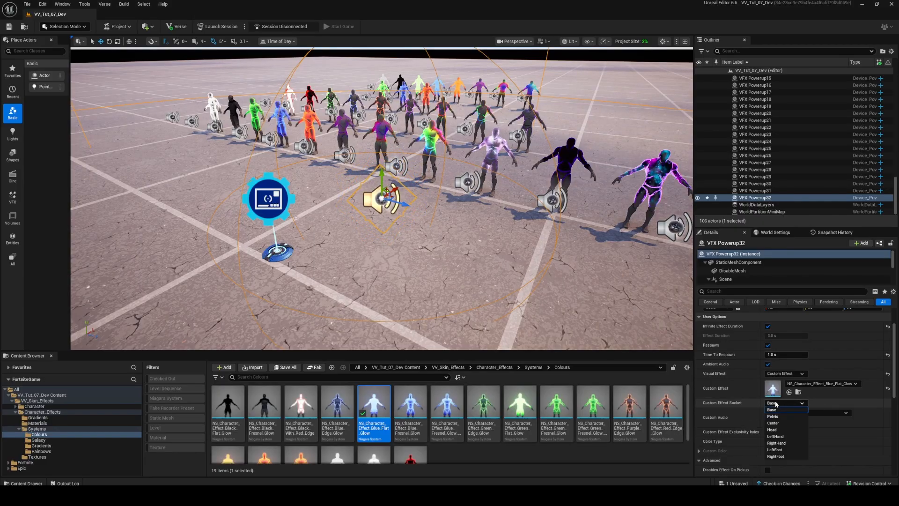
{"action": "left_click", "coordinate": [787, 422]}
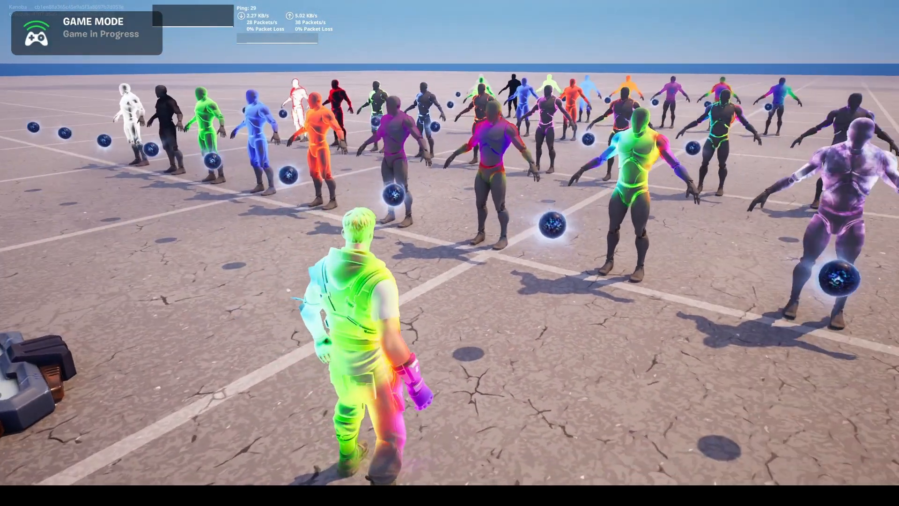
Step: Run the player character through the powerup orbs in the game session to test the different skin effects
{"action": "key", "text": "w"}
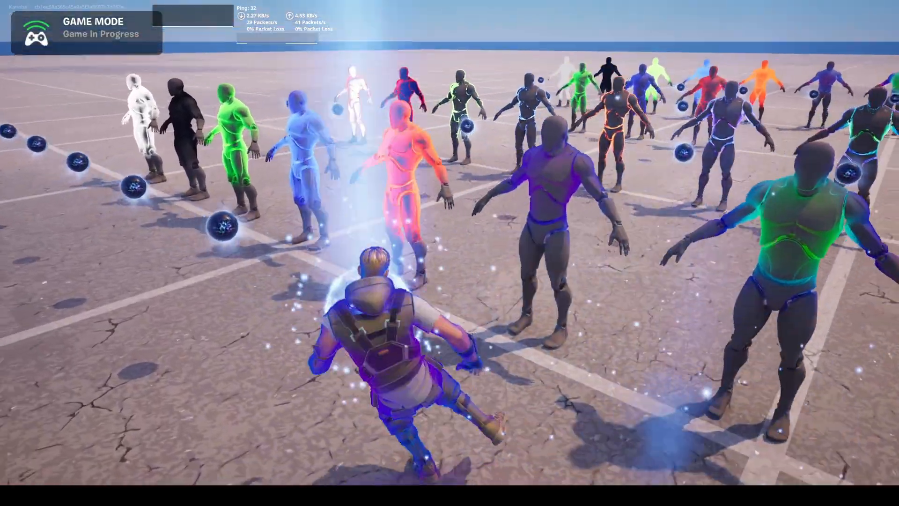
{"action": "key", "text": "a"}
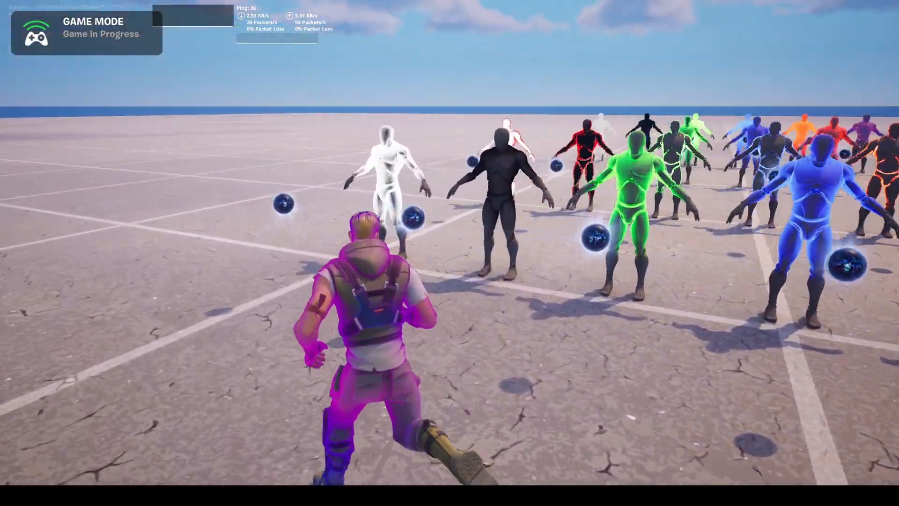
{"action": "key", "text": "w"}
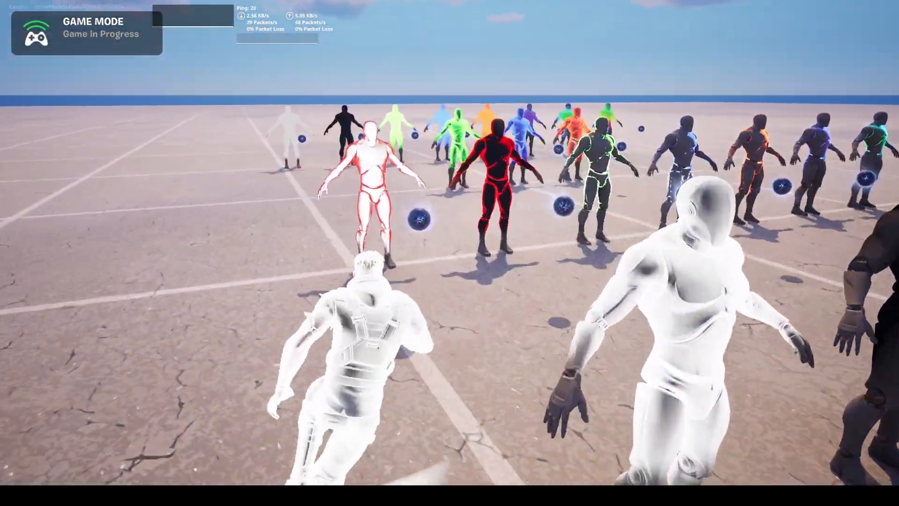
{"action": "key", "text": "w"}
{"action": "key", "text": "d"}
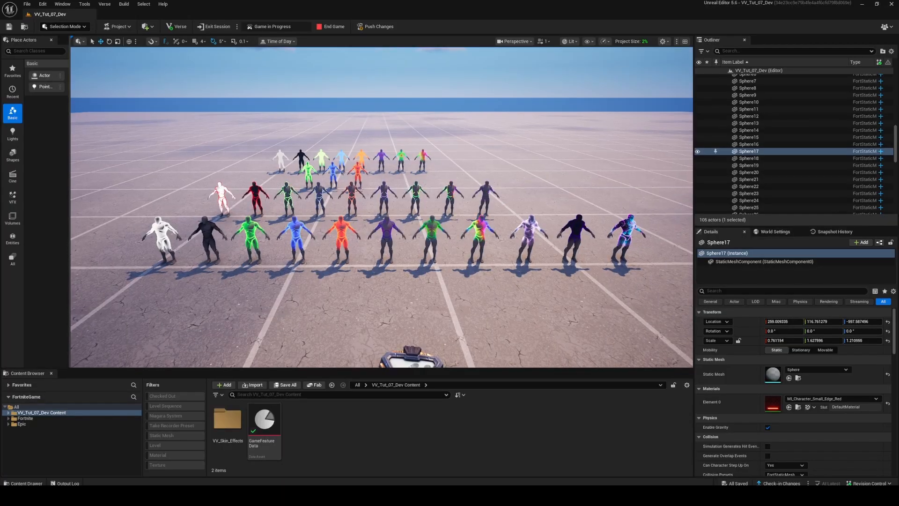
Step: Examine the glow, edge and gradient effects on the rows of mannequins in the level
{"action": "key", "text": "e"}
{"action": "right_click_drag", "start_coordinate": [381, 207], "coordinate": [381, 257]}
{"action": "key", "text": "a"}
{"action": "key", "text": "q"}
{"action": "right_click_drag", "start_coordinate": [392, 290], "coordinate": [392, 248]}
{"action": "key", "text": "a"}
{"action": "key", "text": "a"}
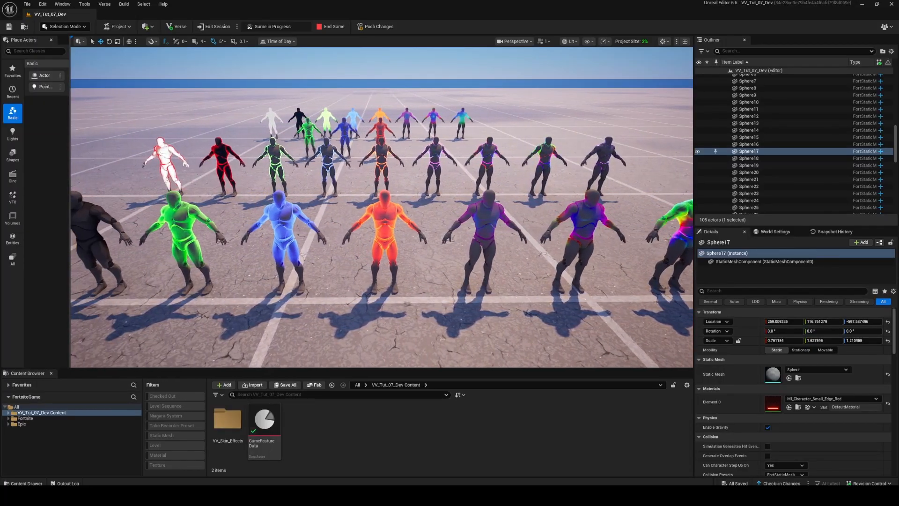
Step: Frame the red glowing mannequin, show the device icons in the level, and select the VFX Powerup in front of it
{"action": "left_click", "coordinate": [392, 248]}
{"action": "key", "text": "f"}
{"action": "scroll", "coordinate": [387, 287], "scroll_direction": "down", "scroll_amount": 4}
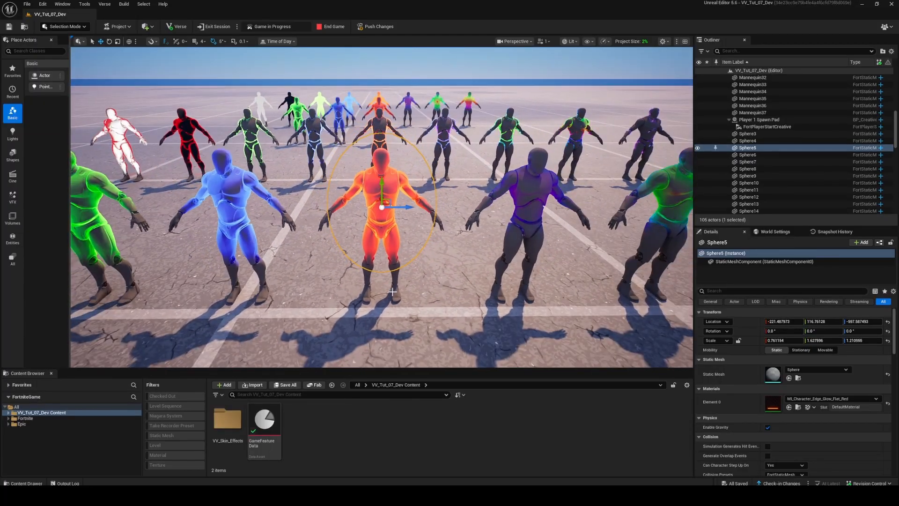
{"action": "scroll", "coordinate": [392, 292], "scroll_direction": "down", "scroll_amount": 5}
{"action": "key", "text": "g"}
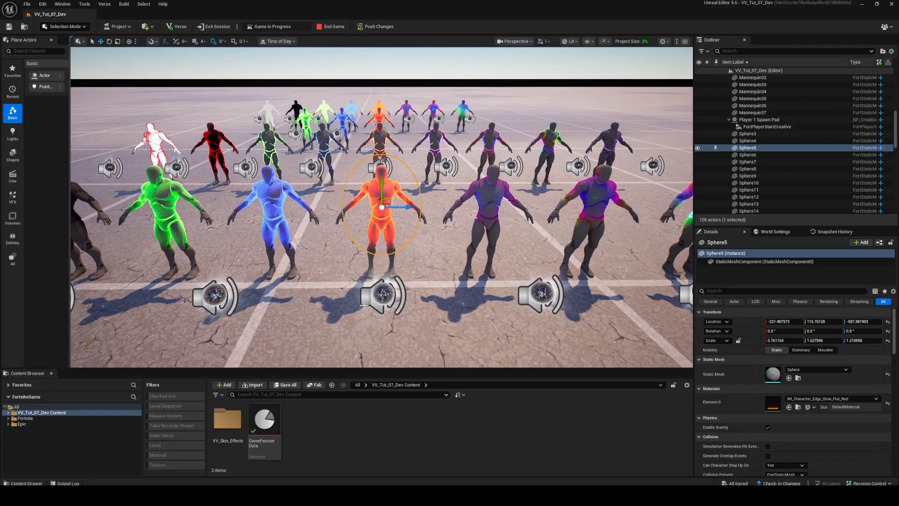
{"action": "left_click", "coordinate": [375, 296]}
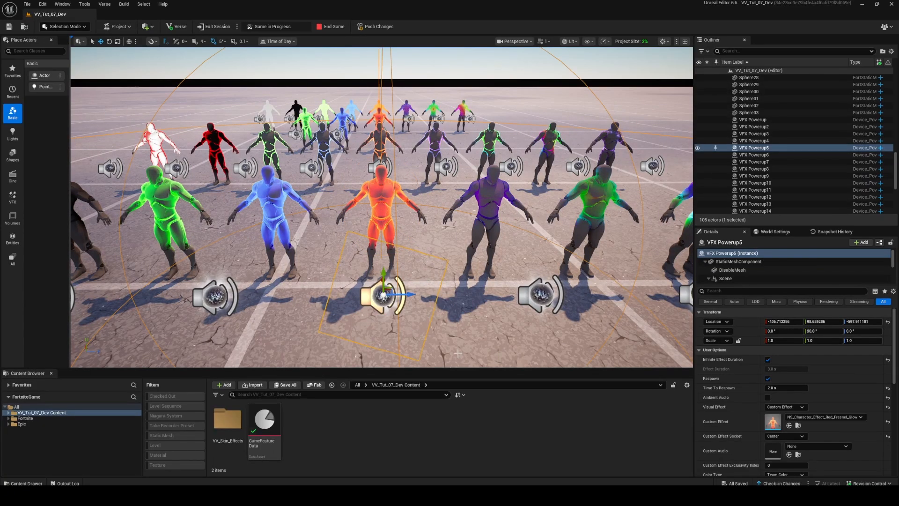
Step: Locate the powerup's custom effect in the project content and open NS_Character_Effect_Red_Fresnel_Glow for editing
{"action": "left_click", "coordinate": [789, 425]}
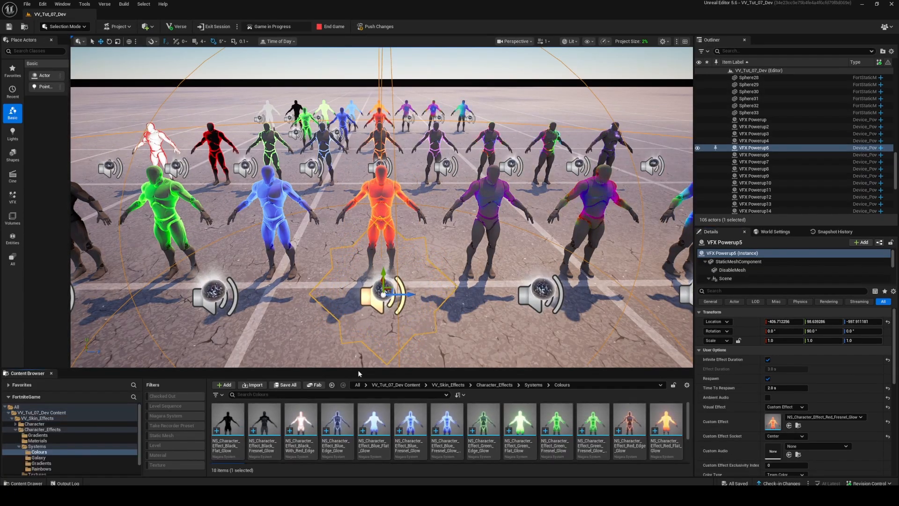
{"action": "left_click_drag", "start_coordinate": [359, 373], "coordinate": [359, 270]}
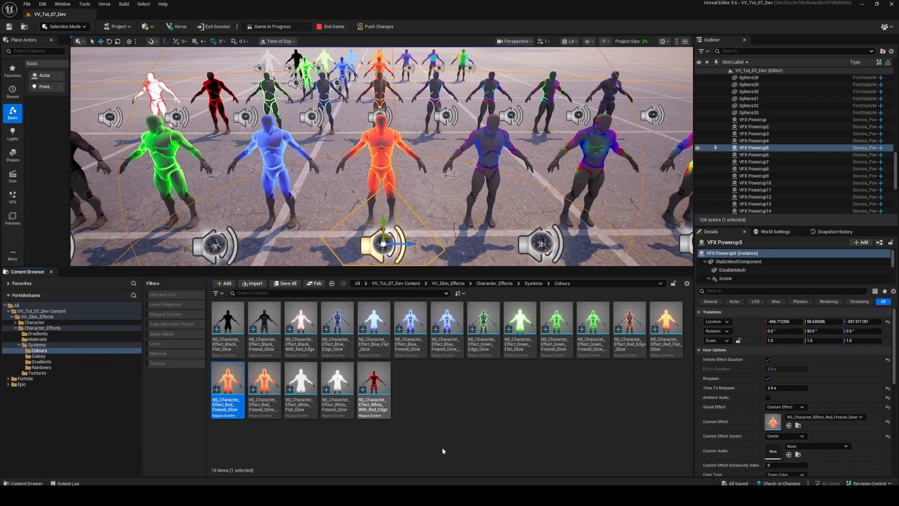
{"action": "double_click", "coordinate": [241, 391]}
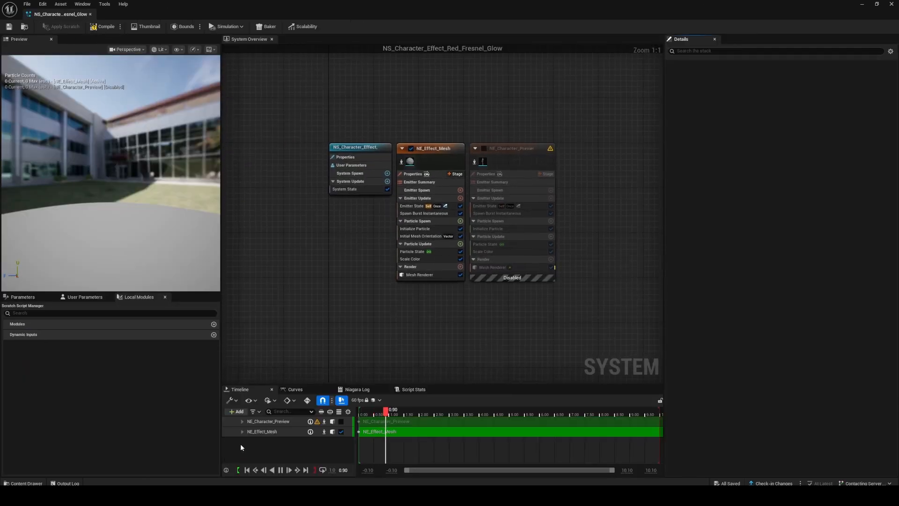
{"action": "left_click", "coordinate": [393, 415]}
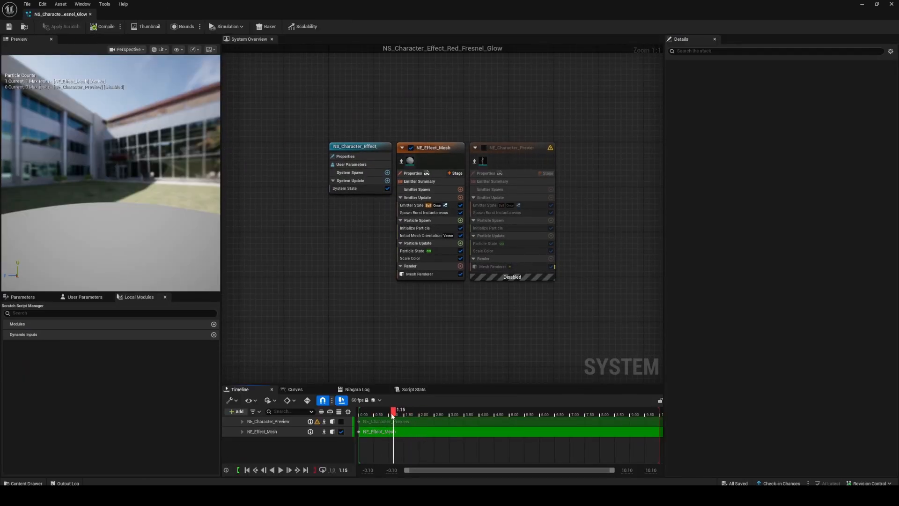
Step: Open the override material of NE_Effect_Mesh's Mesh Renderer, MI_Character_Edge_Glow_Flat_Red, and show its Glow_Effect parameters
{"action": "left_click", "coordinate": [424, 275]}
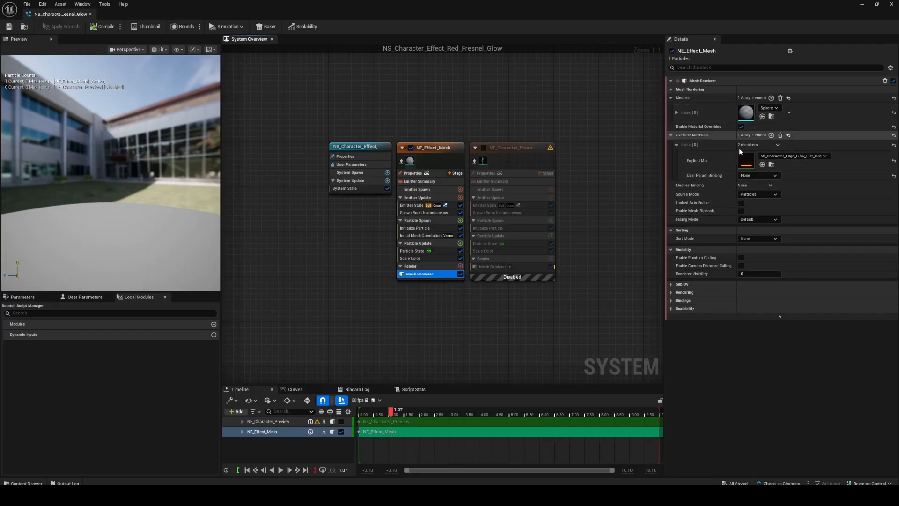
{"action": "left_click", "coordinate": [748, 168]}
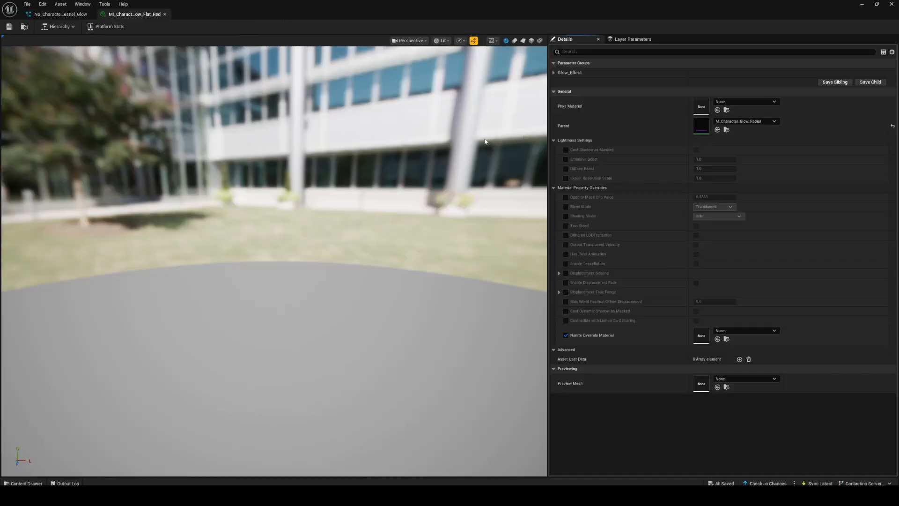
{"action": "left_click", "coordinate": [554, 73]}
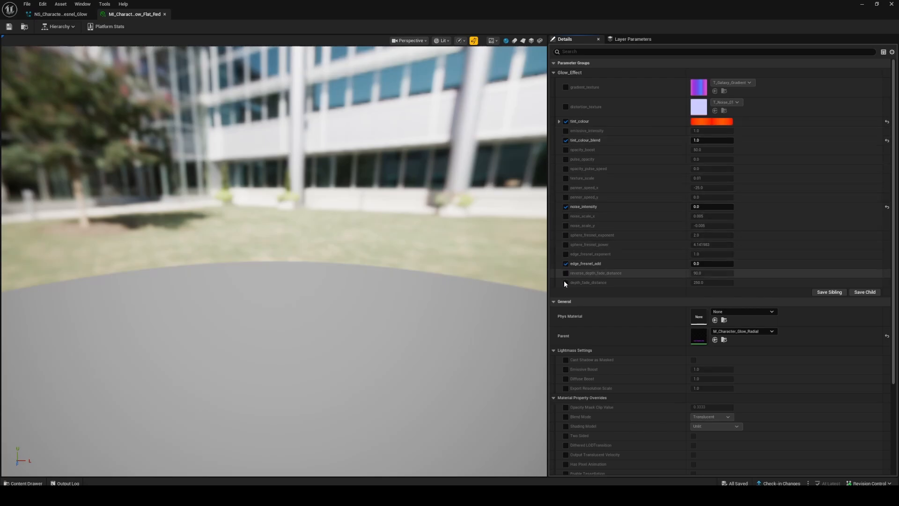
Step: Resize and reposition the material editor window so the level's mannequins can be seen while editing
{"action": "left_click_drag", "start_coordinate": [534, 3], "coordinate": [264, 177]}
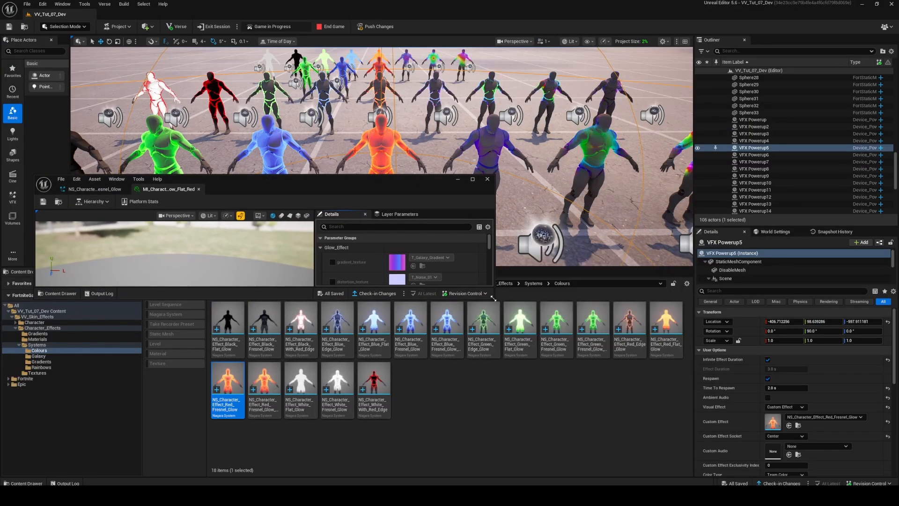
{"action": "left_click_drag", "start_coordinate": [495, 299], "coordinate": [595, 480]}
{"action": "left_click_drag", "start_coordinate": [478, 180], "coordinate": [481, 257]}
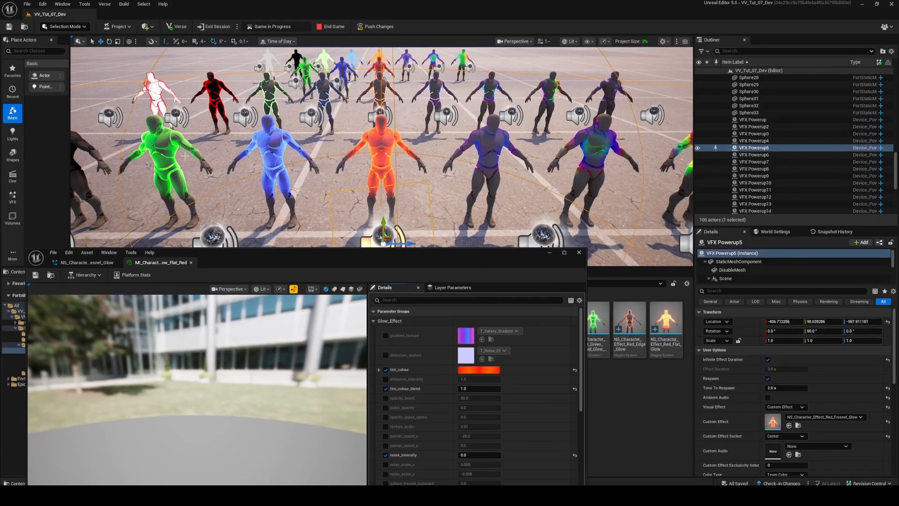
Step: Try purple and green colours for the red material's tint_colour, and cancel the colour change
{"action": "left_click", "coordinate": [479, 369]}
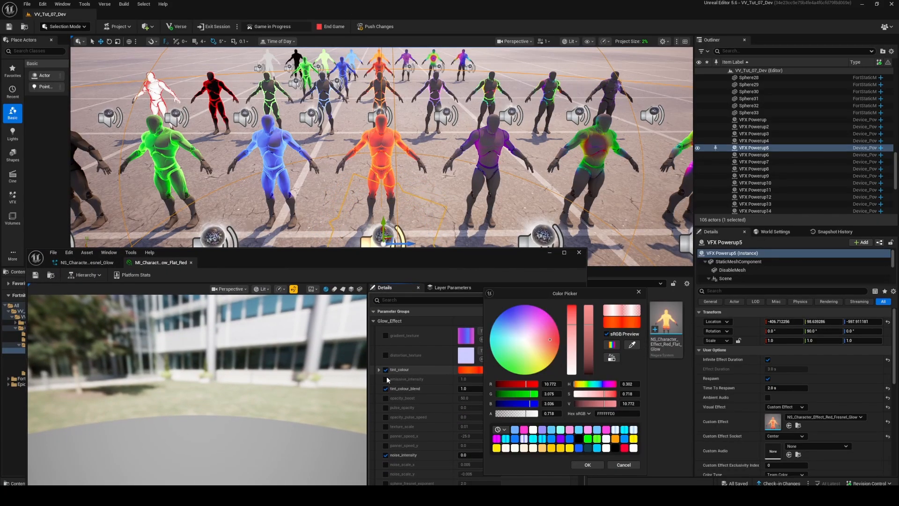
{"action": "left_click", "coordinate": [498, 330]}
{"action": "left_click_drag", "start_coordinate": [502, 330], "coordinate": [520, 311]}
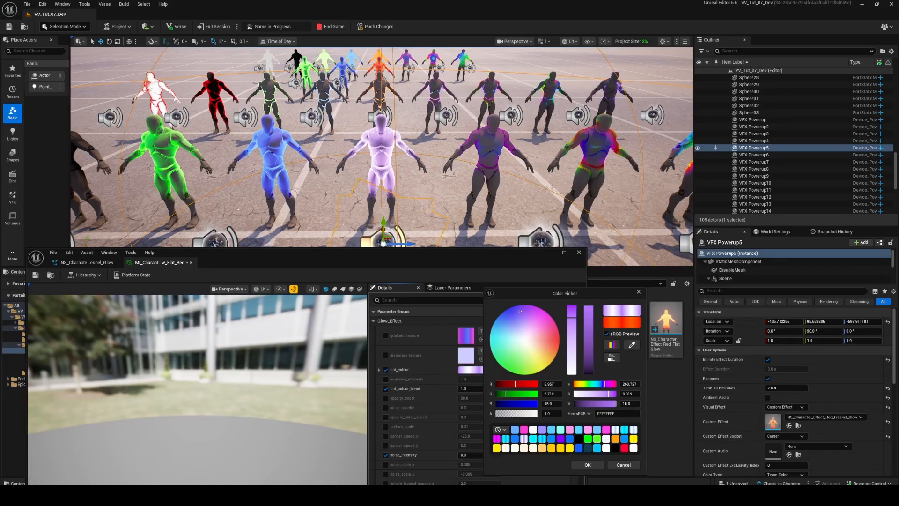
{"action": "left_click_drag", "start_coordinate": [517, 365], "coordinate": [507, 369]}
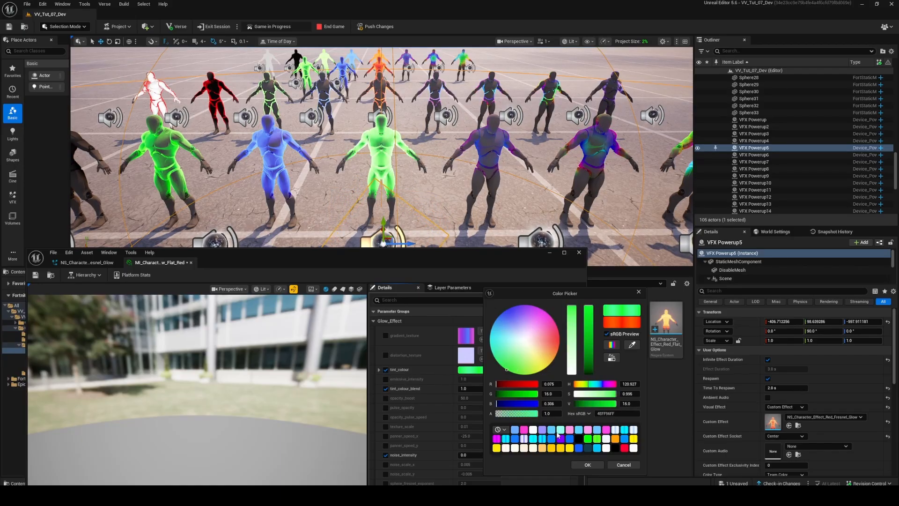
{"action": "left_click", "coordinate": [623, 465]}
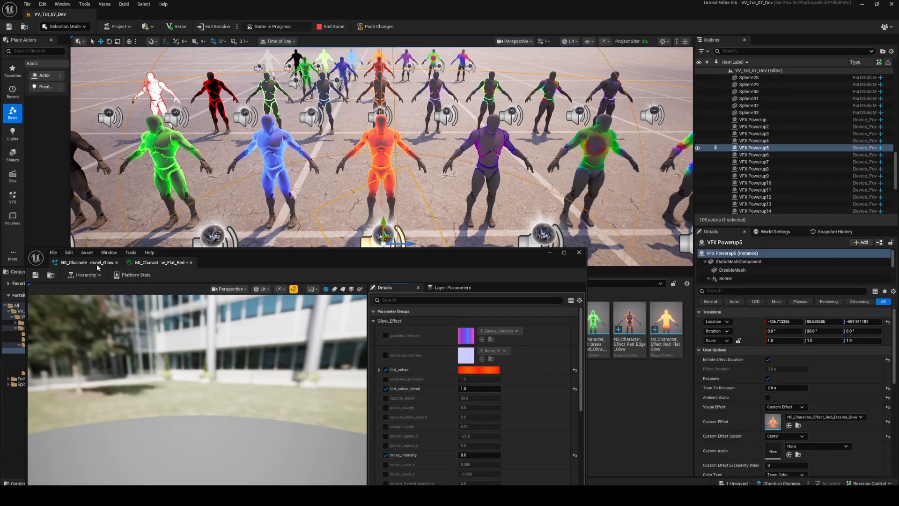
Step: Duplicate MI_Character_Edge_Glow_Flat_Red in the Materials folder as MI_Character_Edge_Glow_Flat_Purple and save it
{"action": "left_click", "coordinate": [51, 278]}
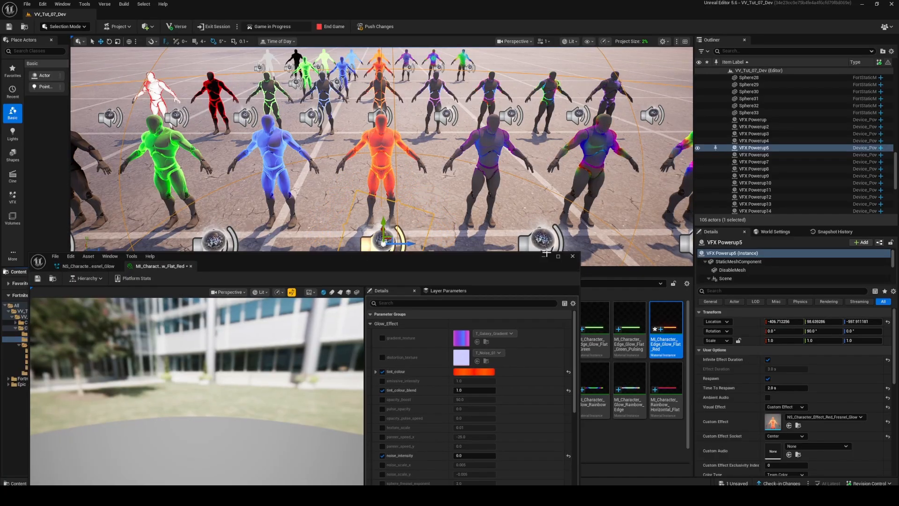
{"action": "right_click", "coordinate": [665, 325]}
{"action": "left_click", "coordinate": [689, 197]}
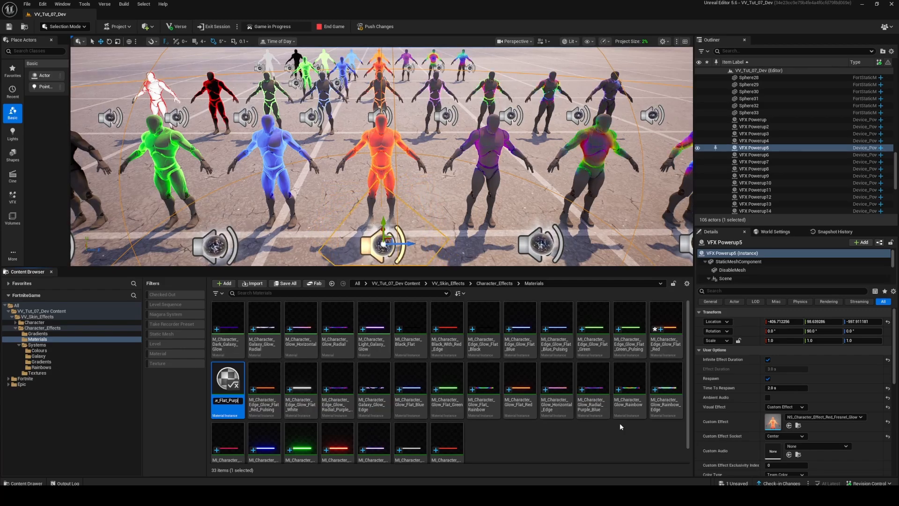
{"action": "key", "text": "Return"}
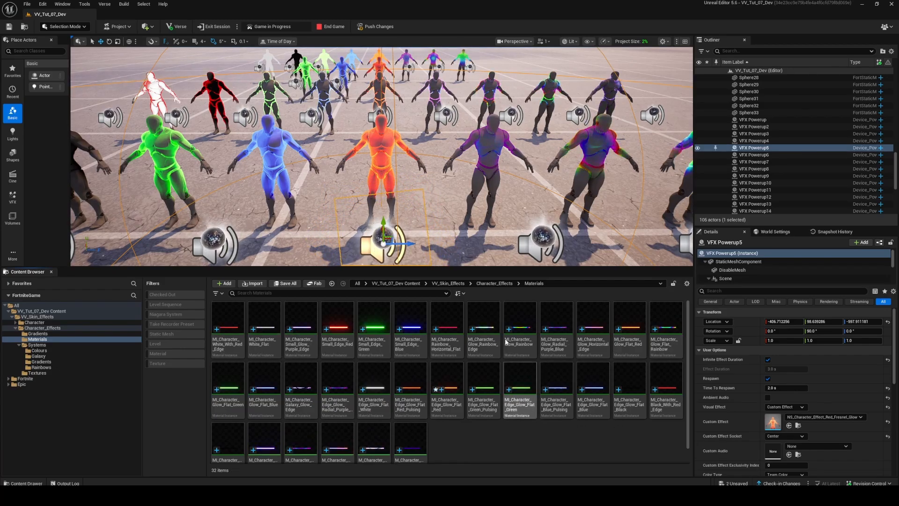
{"action": "key", "text": "ctrl+s"}
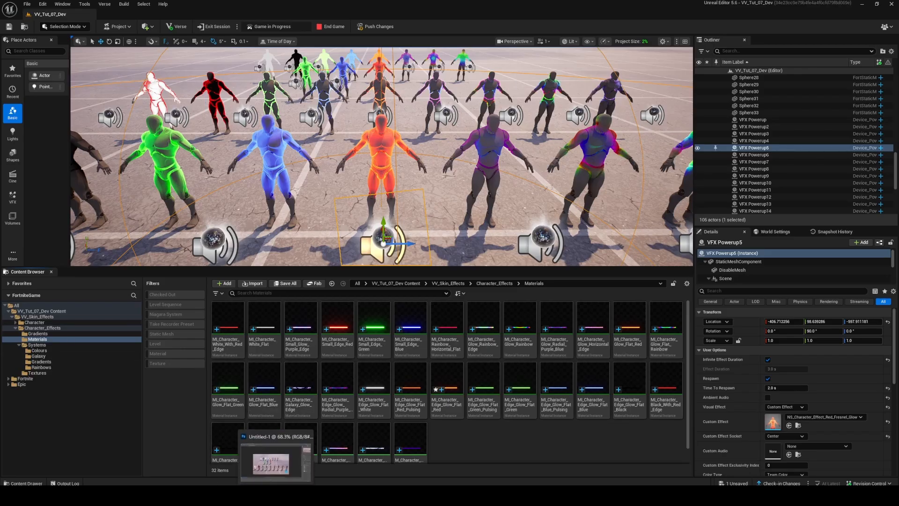
Step: Duplicate NS_Character_Effect_Red_Edge_Glow in the Systems Colours folder as NS_Character_Effect_Purple_Edge_Glow
{"action": "left_click", "coordinate": [45, 351]}
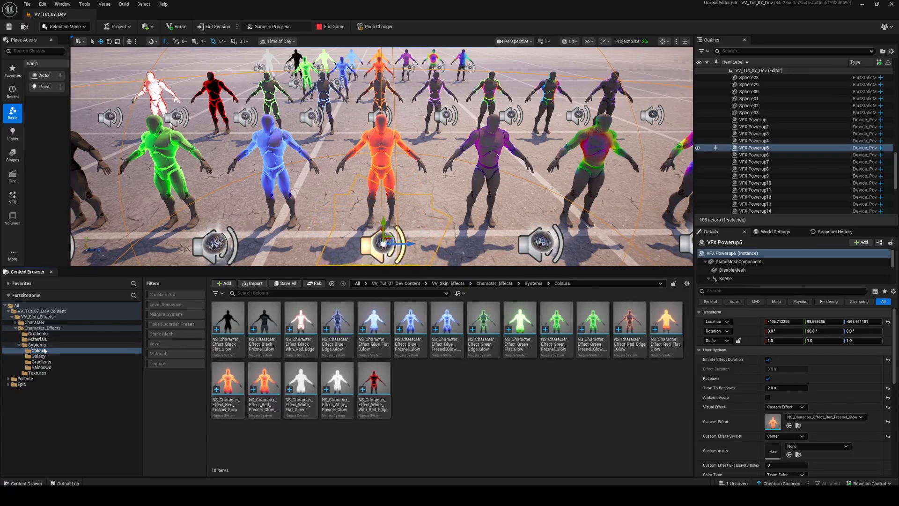
{"action": "right_click", "coordinate": [630, 328]}
{"action": "left_click", "coordinate": [674, 218]}
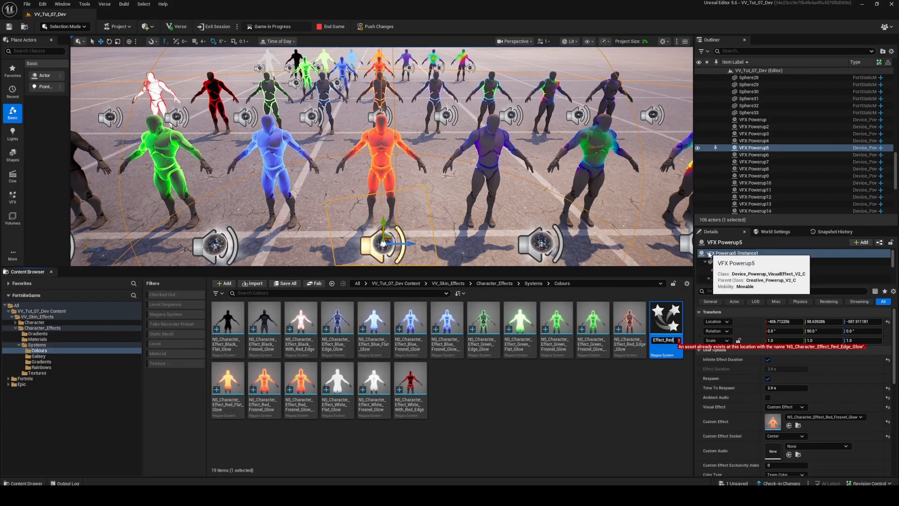
{"action": "key", "text": "BackSpace"}
{"action": "key", "text": "BackSpace"}
{"action": "key", "text": "BackSpace"}
{"action": "type", "text": "Purple"}
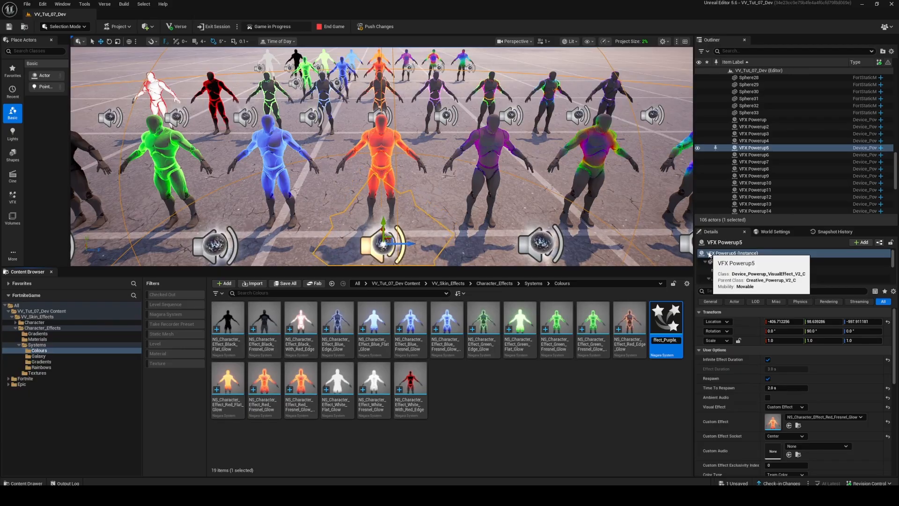
{"action": "key", "text": "Return"}
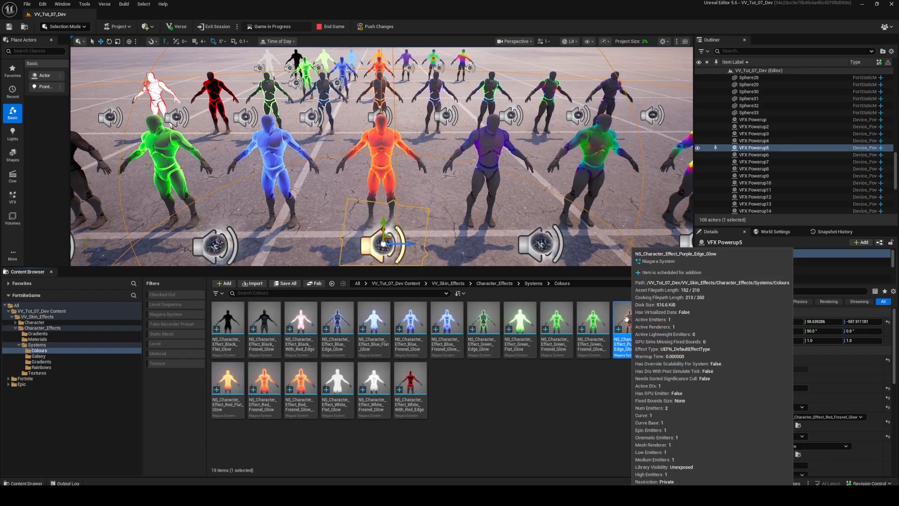
Step: Open NS_Character_Effect_Purple_Edge_Glow and show the Mesh Renderer settings of its NE_Effect_Mesh emitter
{"action": "double_click", "coordinate": [640, 321]}
{"action": "left_click_drag", "start_coordinate": [319, 259], "coordinate": [352, 167]}
{"action": "left_click", "coordinate": [314, 355]}
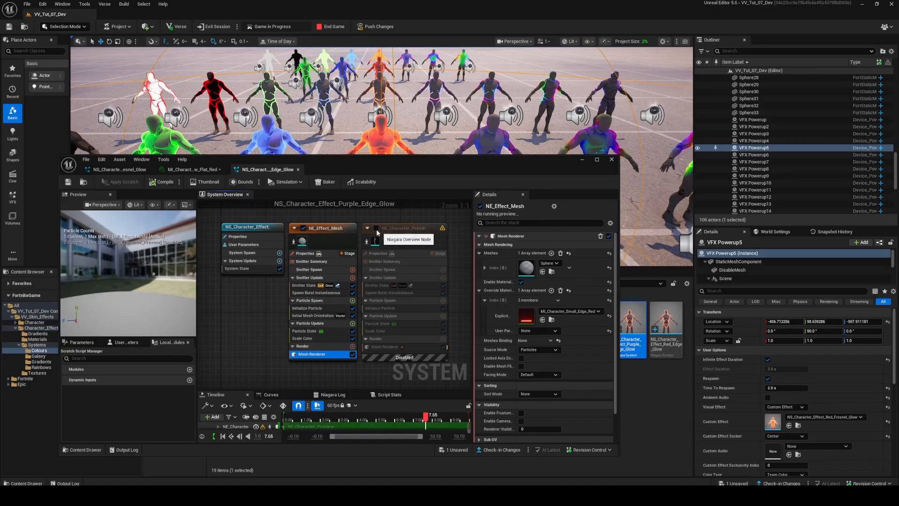
Step: Enable the NE_Character_Preview emitter in the purple system and check the effect on the character up close
{"action": "left_click", "coordinate": [376, 229]}
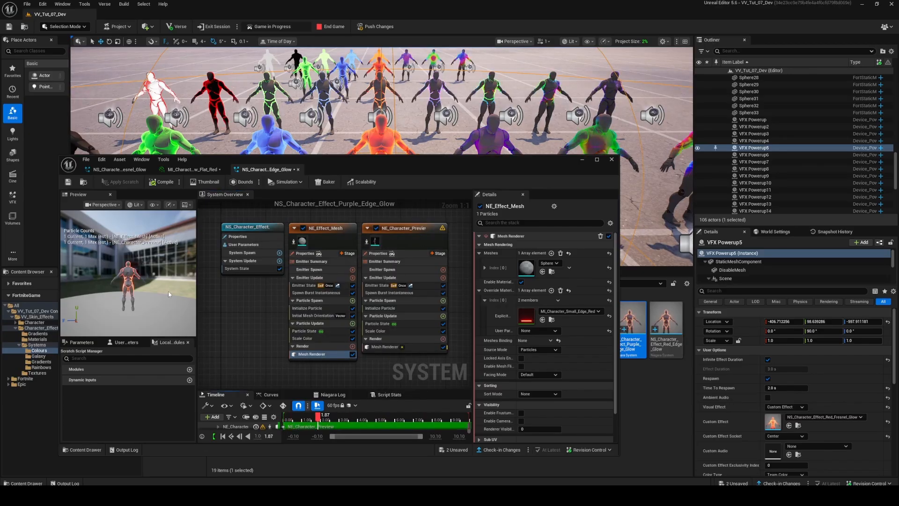
{"action": "scroll", "coordinate": [168, 294], "scroll_direction": "up", "scroll_amount": 5}
{"action": "left_click_drag", "start_coordinate": [168, 294], "coordinate": [99, 290]}
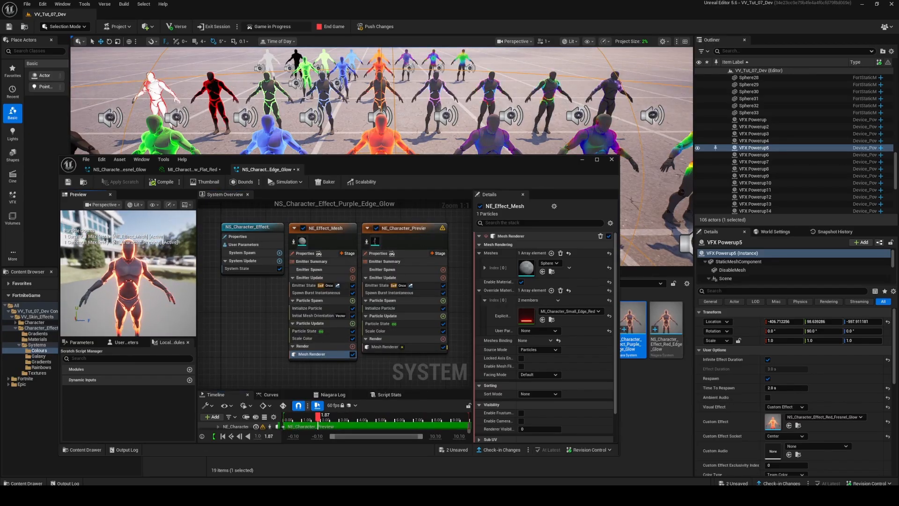
Step: Filter the Materials folder for "purple" and open the MI_Character_Edge_Glow_Flat_Purple material instance
{"action": "left_click", "coordinate": [174, 170]}
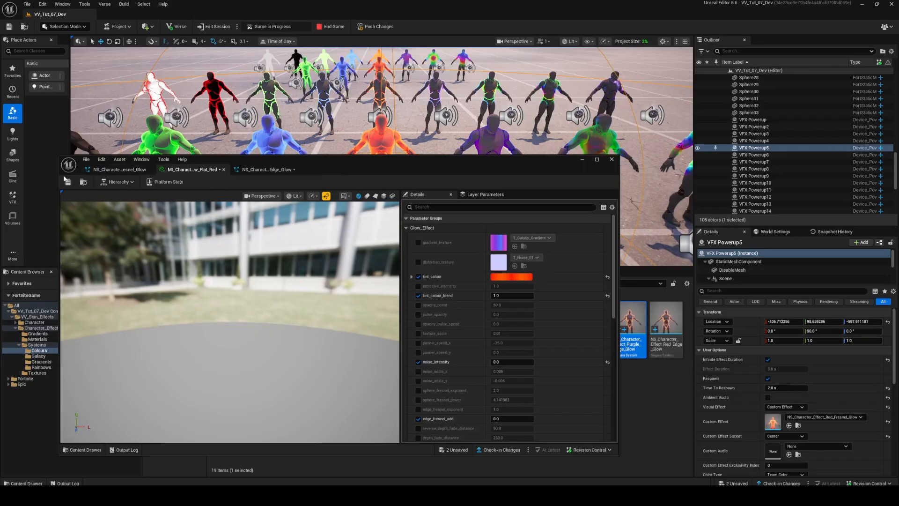
{"action": "left_click_drag", "start_coordinate": [385, 168], "coordinate": [446, 465]}
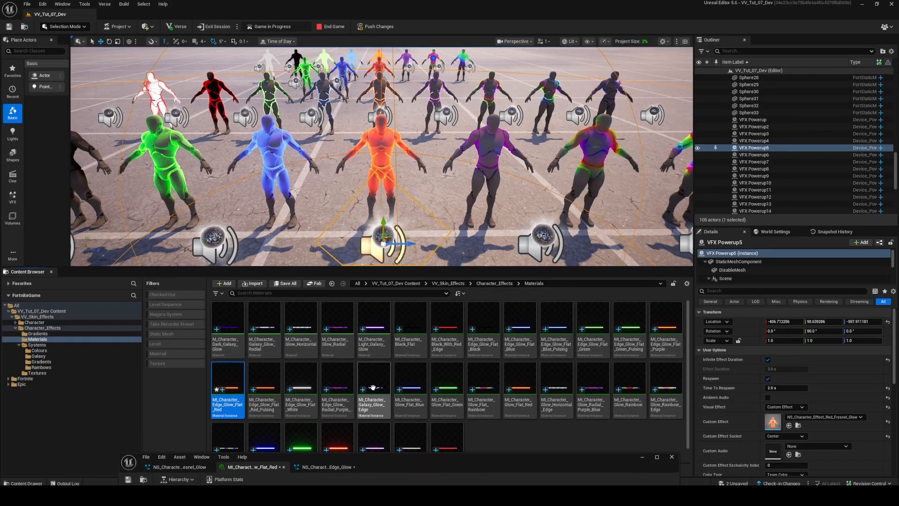
{"action": "scroll", "coordinate": [365, 384], "scroll_direction": "down", "scroll_amount": 1}
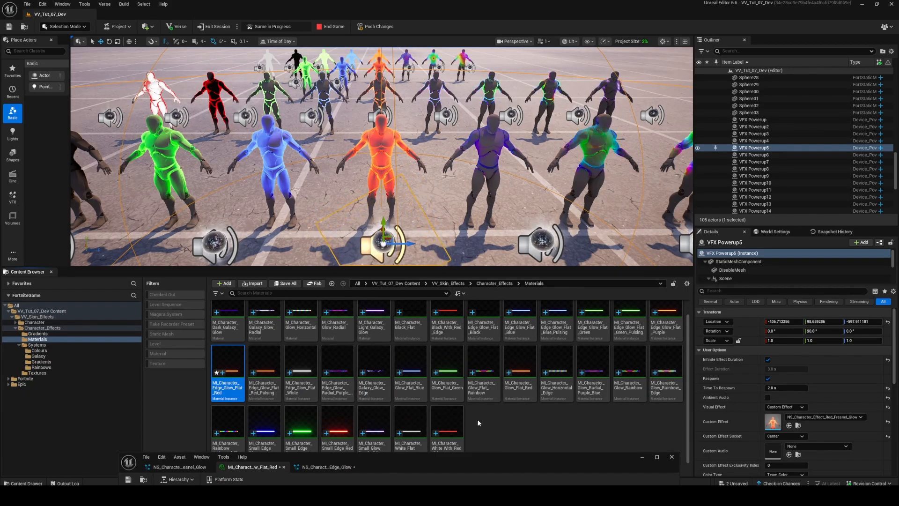
{"action": "scroll", "coordinate": [503, 431], "scroll_direction": "up", "scroll_amount": 1}
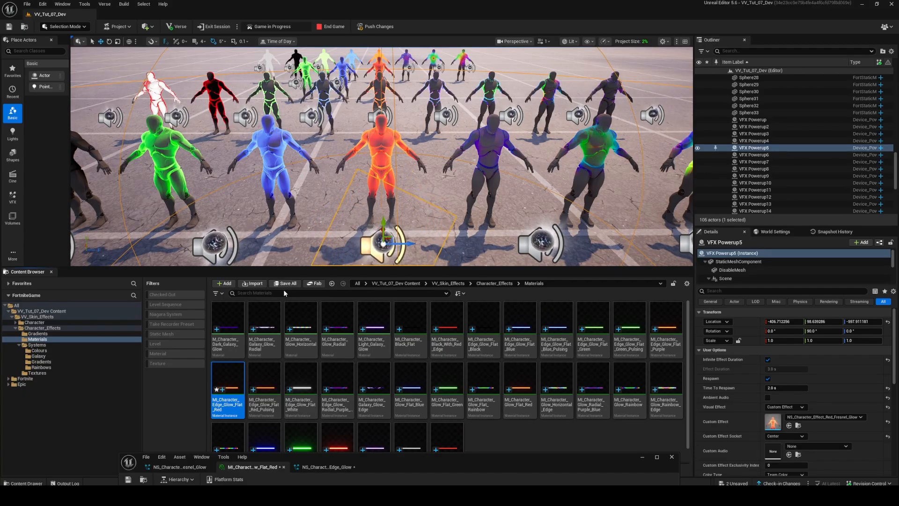
{"action": "type", "text": "urple"}
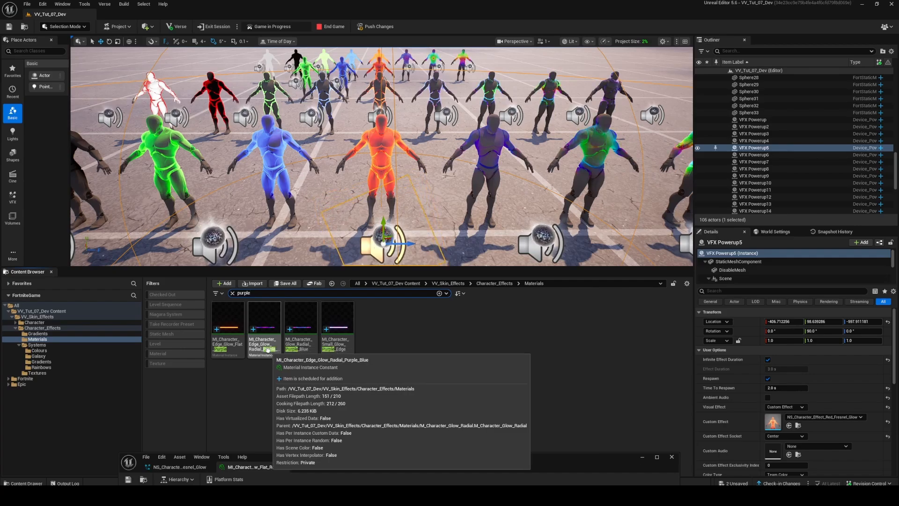
{"action": "left_click", "coordinate": [228, 353]}
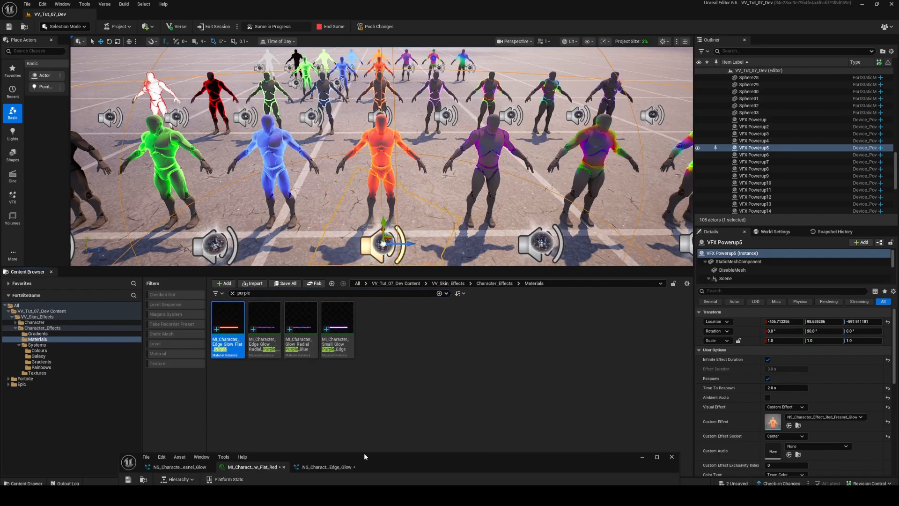
{"action": "left_click_drag", "start_coordinate": [364, 457], "coordinate": [356, 100]}
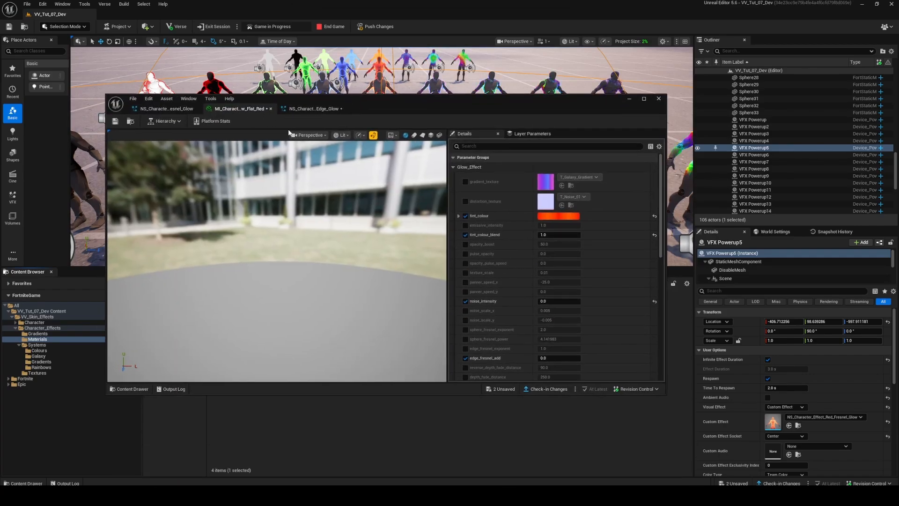
{"action": "left_click_drag", "start_coordinate": [428, 108], "coordinate": [437, 385]}
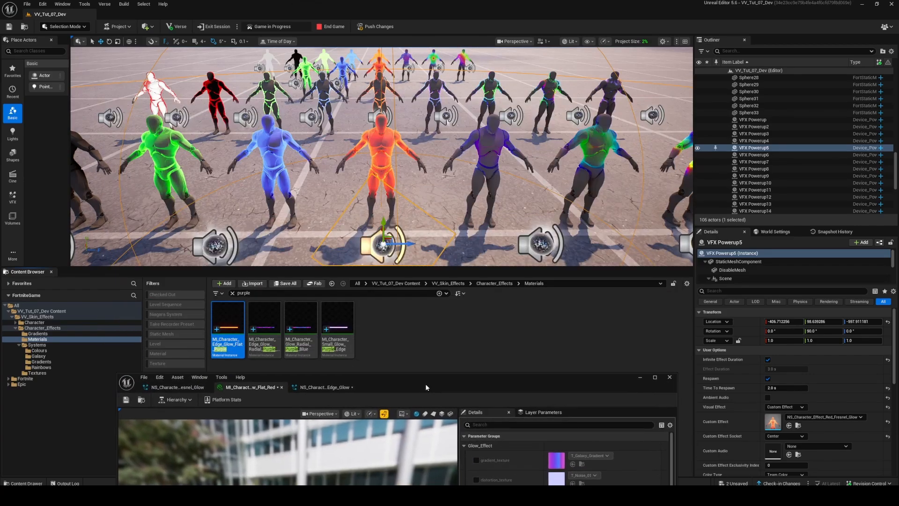
{"action": "double_click", "coordinate": [222, 323]}
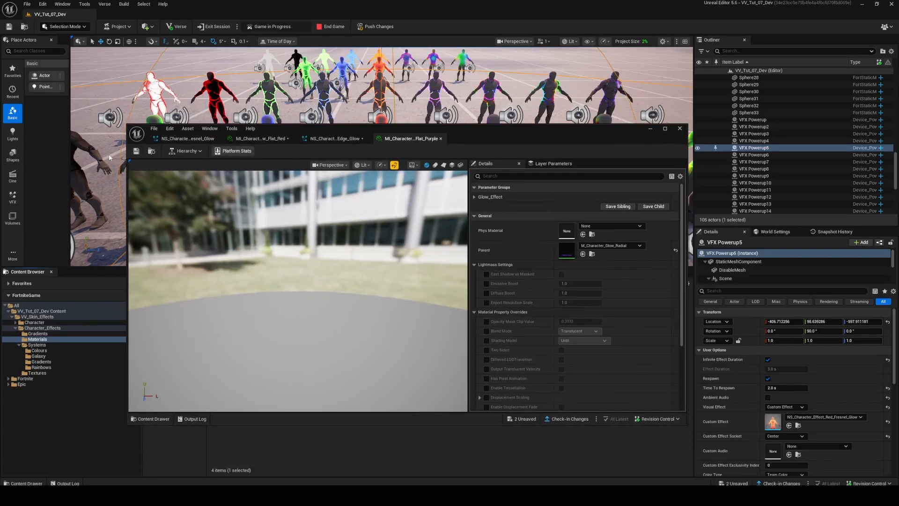
{"action": "left_click_drag", "start_coordinate": [471, 376], "coordinate": [483, 127]}
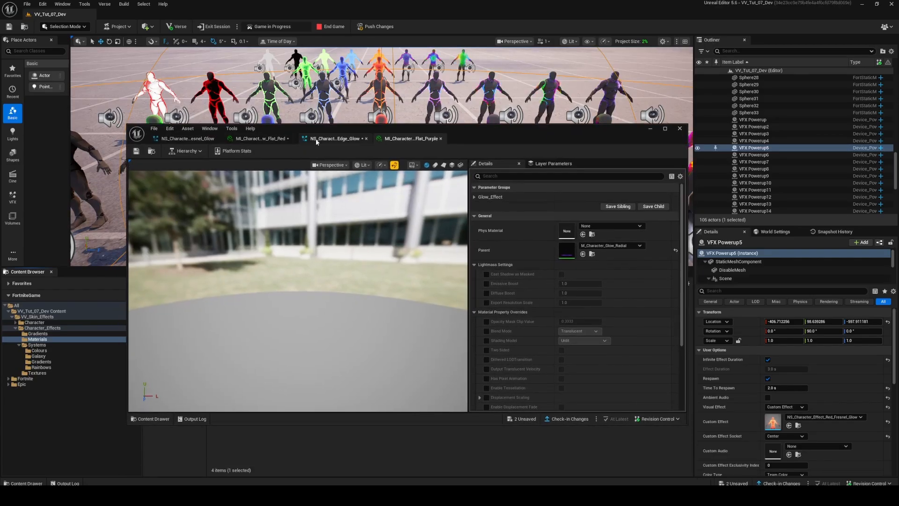
Step: Assign MI_Character_Edge_Glow_Flat_Purple as the explicit override material in the Mesh Renderer of the purple system's NE_Effect_Mesh emitter
{"action": "left_click", "coordinate": [317, 140]}
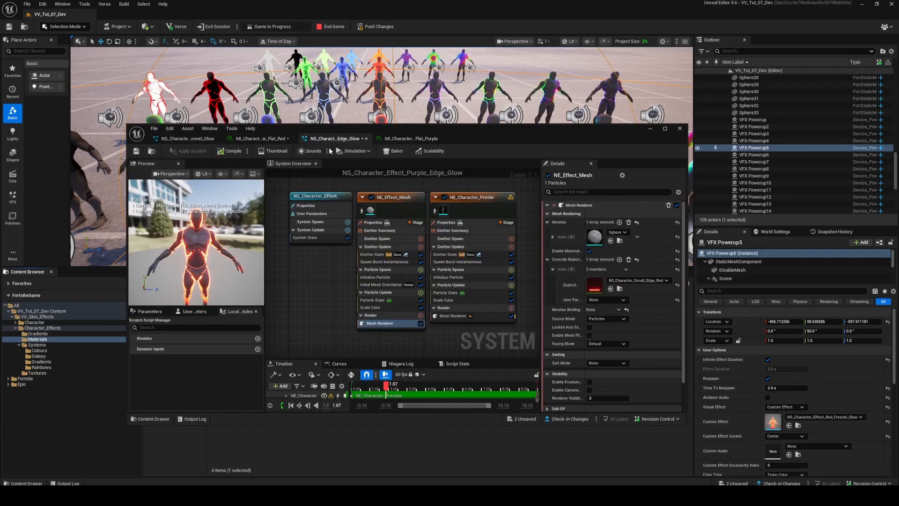
{"action": "left_click", "coordinate": [405, 139]}
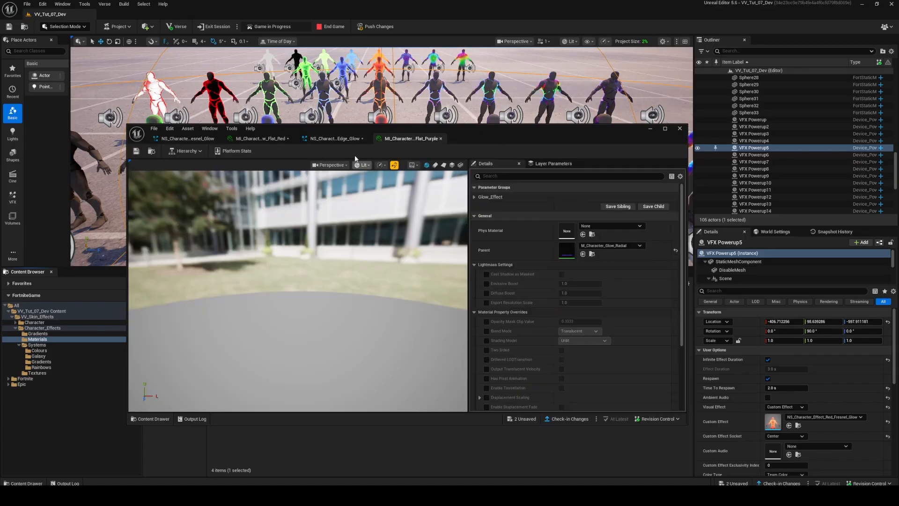
{"action": "left_click", "coordinate": [151, 152]}
{"action": "left_click", "coordinate": [335, 139]}
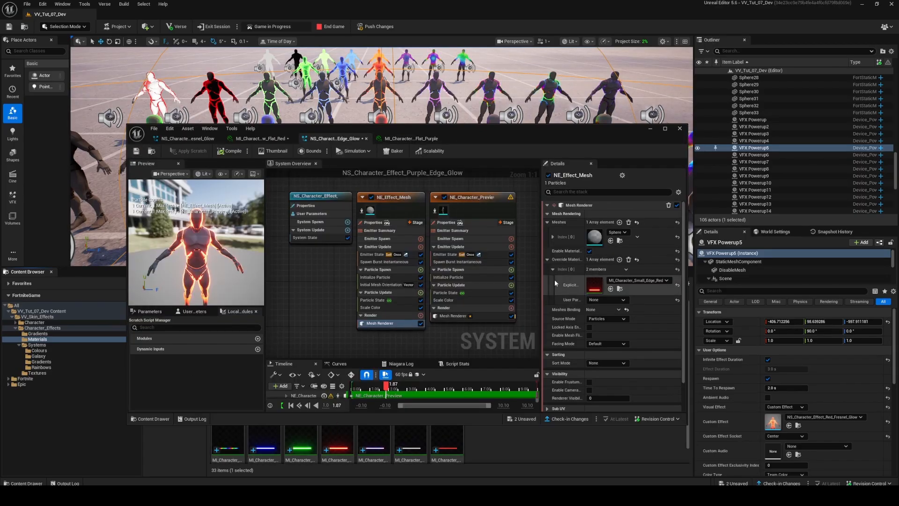
{"action": "left_click", "coordinate": [611, 289]}
{"action": "left_click", "coordinate": [405, 139]}
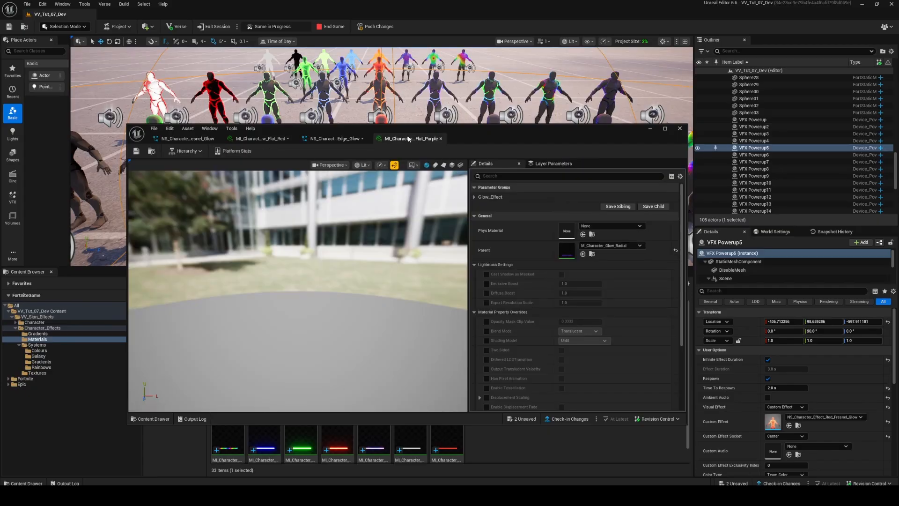
Step: Expand the Glow_Effect parameters of the purple material instance and set tint_colour to a bright magenta purple
{"action": "left_click", "coordinate": [473, 196]}
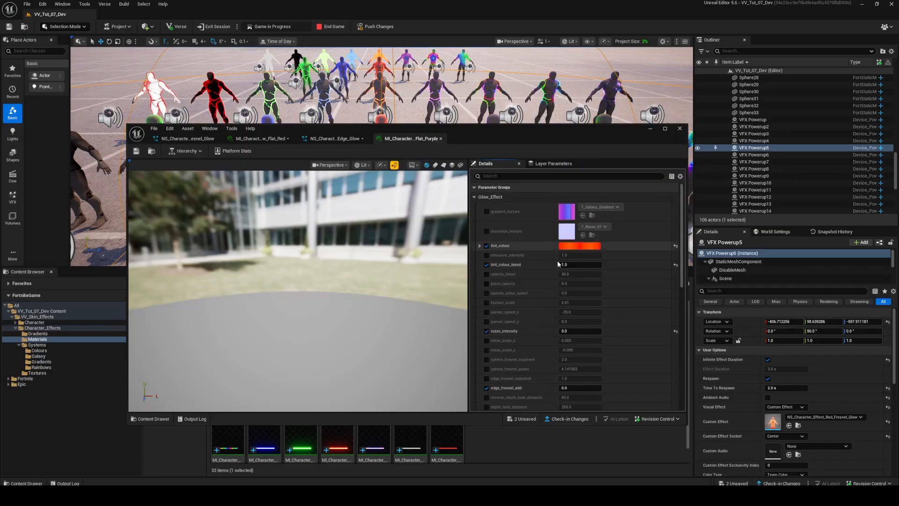
{"action": "left_click", "coordinate": [579, 245]}
{"action": "left_click_drag", "start_coordinate": [594, 292], "coordinate": [632, 271]}
{"action": "left_click", "coordinate": [675, 425]}
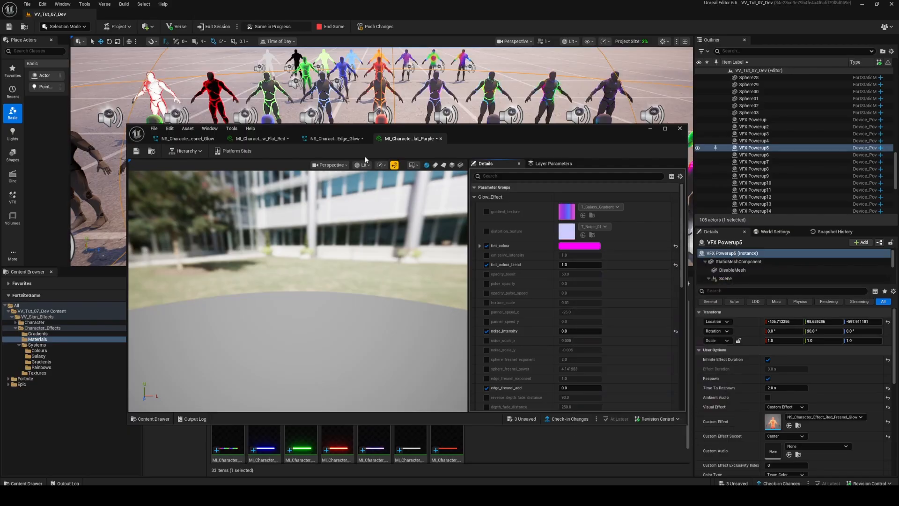
Step: Check the new tint on the preview character in NS_Character_Effect_Purple_Edge_Glow and show NE_Effect_Mesh's Initial Mesh Orientation settings
{"action": "left_click", "coordinate": [335, 139]}
{"action": "left_click_drag", "start_coordinate": [196, 242], "coordinate": [213, 220]}
{"action": "scroll", "coordinate": [196, 242], "scroll_direction": "down", "scroll_amount": 3}
{"action": "left_click", "coordinate": [389, 262]}
{"action": "left_click", "coordinate": [374, 285]}
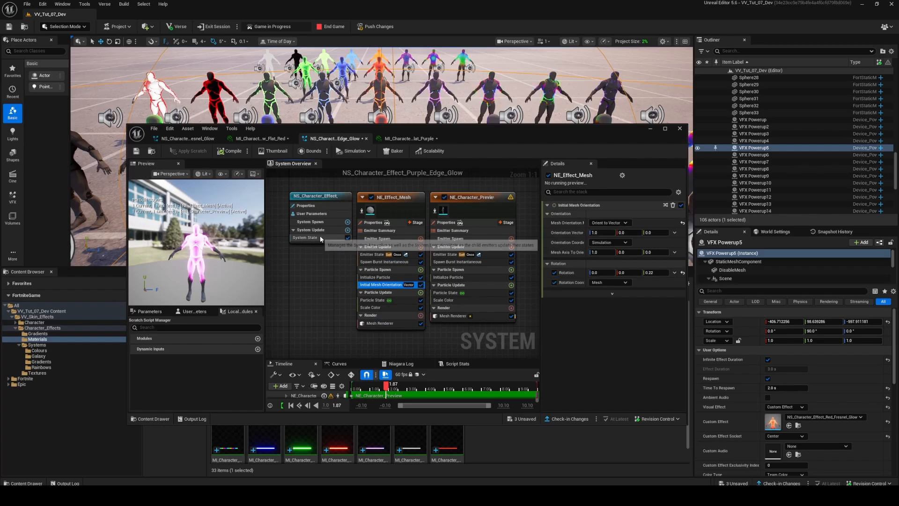
Step: Duplicate the white-glowing mannequin together with its effect sphere to the empty ground beside it in the level and focus on the copy
{"action": "left_click", "coordinate": [423, 138]}
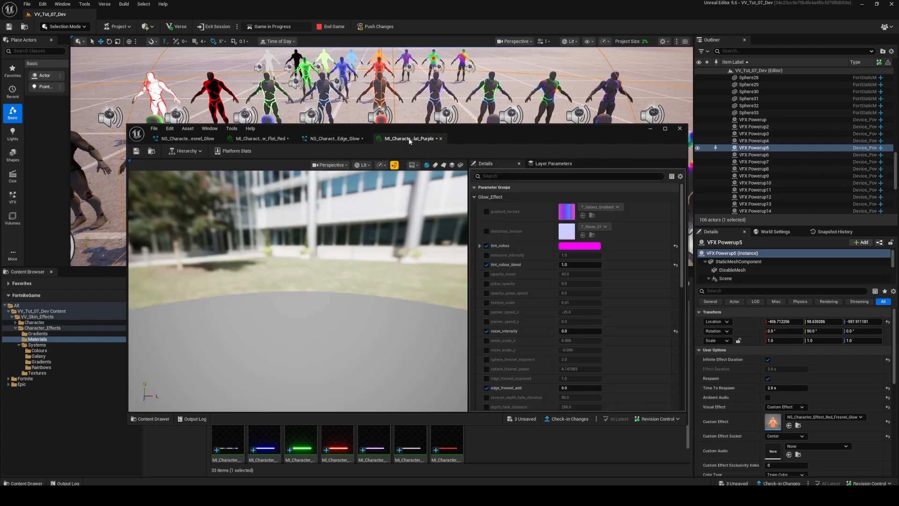
{"action": "left_click_drag", "start_coordinate": [408, 141], "coordinate": [0, 309]}
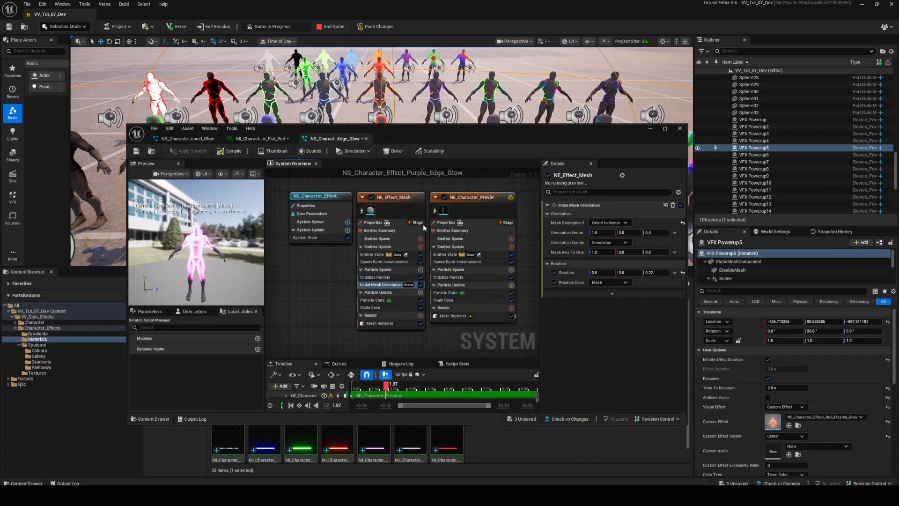
{"action": "left_click_drag", "start_coordinate": [490, 136], "coordinate": [472, 343]}
{"action": "right_click_drag", "start_coordinate": [384, 191], "coordinate": [396, 177]}
{"action": "left_click", "coordinate": [365, 212]}
{"action": "left_click", "coordinate": [386, 174]}
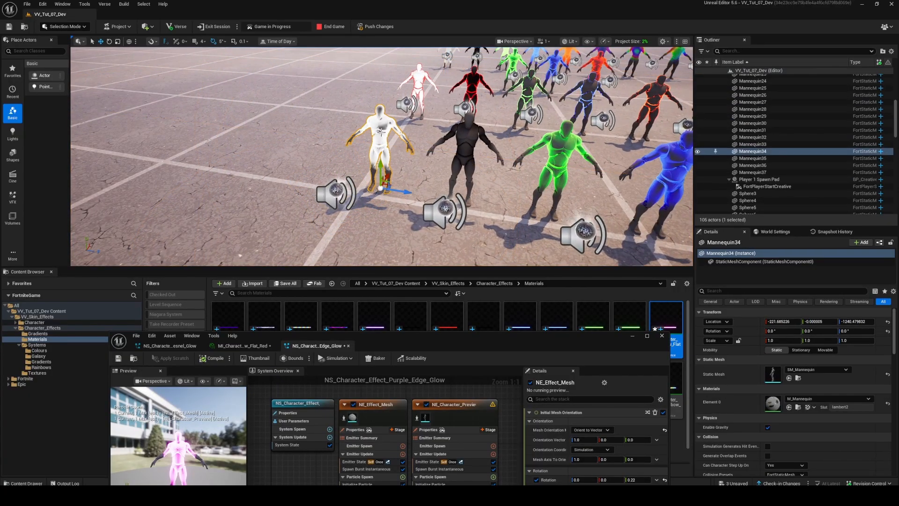
{"action": "left_click", "coordinate": [404, 164], "text": "shift"}
{"action": "left_click_drag", "start_coordinate": [403, 139], "coordinate": [268, 124], "text": "alt"}
{"action": "key", "text": "f"}
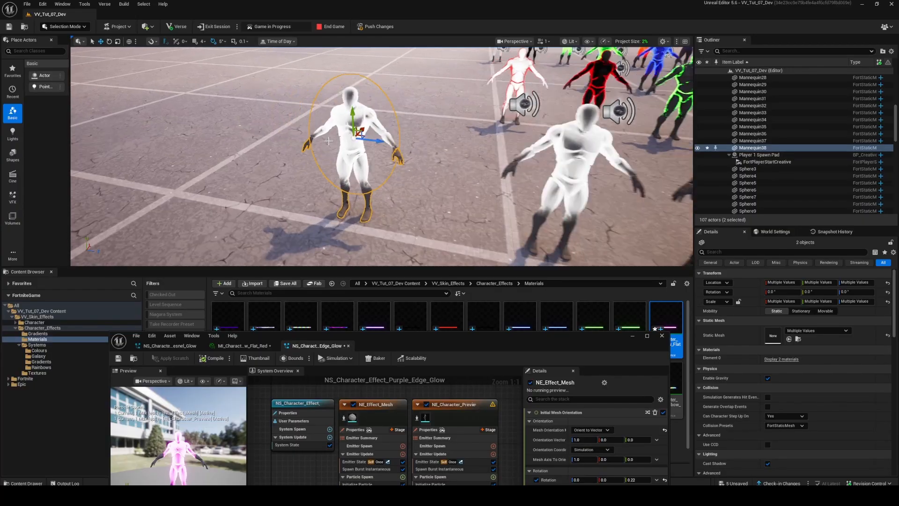
Step: Assign MI_Character_Edge_Glow_Flat_Red to material Element 0 of the duplicated sphere, Sphere34
{"action": "left_click", "coordinate": [239, 346]}
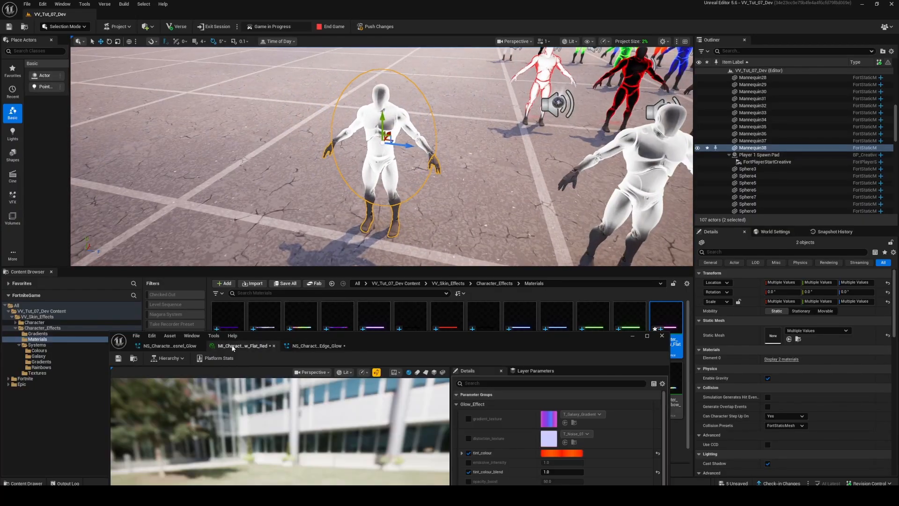
{"action": "left_click", "coordinate": [134, 359]}
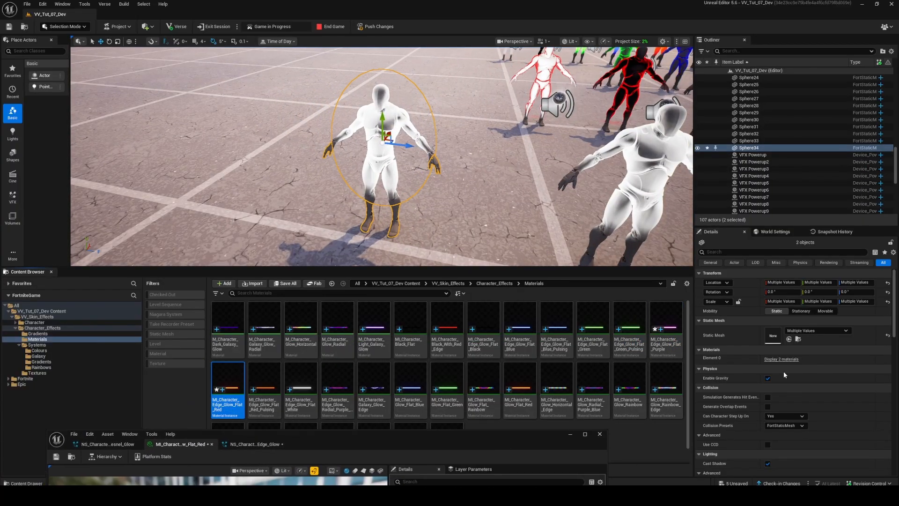
{"action": "left_click", "coordinate": [749, 148]}
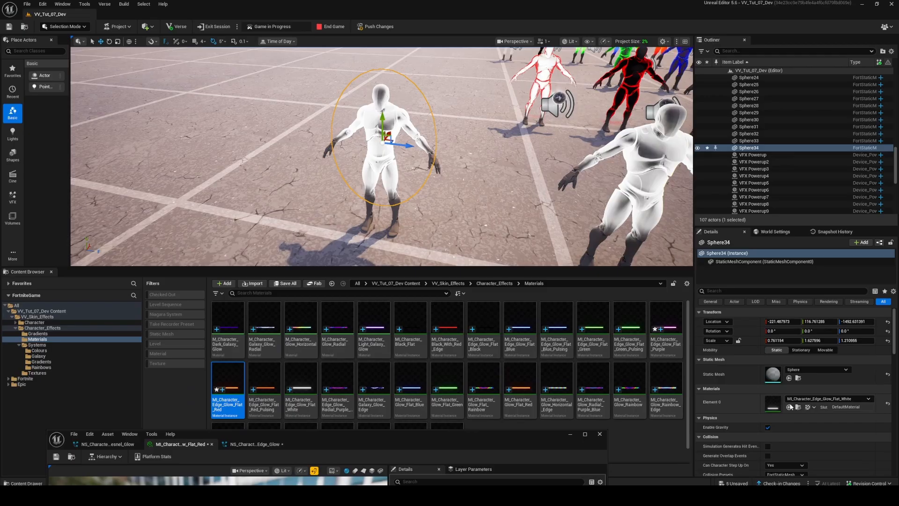
{"action": "left_click", "coordinate": [790, 407]}
Step: Filter the Materials folder for "flat_purple" and assign MI_Character_Edge_Glow_Flat_Purple to Element 0 of Sphere34
{"action": "left_click_drag", "start_coordinate": [373, 439], "coordinate": [398, 472]}
{"action": "left_click", "coordinate": [265, 293]}
{"action": "type", "text": "flat_ppu"}
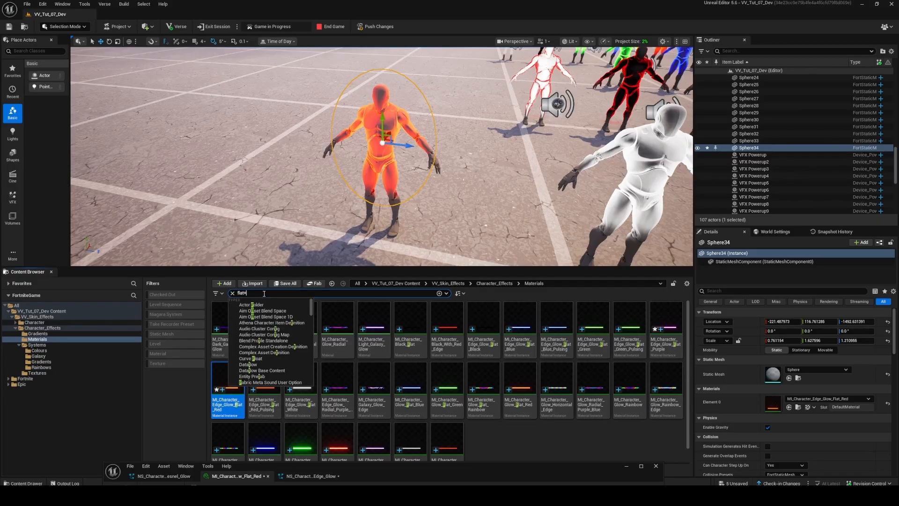
{"action": "key", "text": "BackSpace"}
{"action": "key", "text": "BackSpace"}
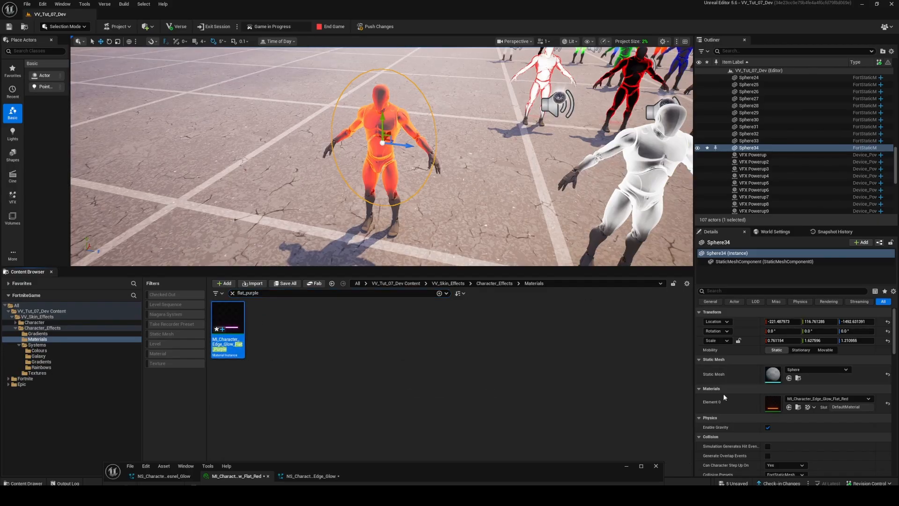
{"action": "left_click", "coordinate": [789, 407]}
Step: Reopen MI_Character_Edge_Glow_Flat_Purple below the level view and show its Glow_Effect parameters
{"action": "left_click_drag", "start_coordinate": [396, 469], "coordinate": [451, 345]}
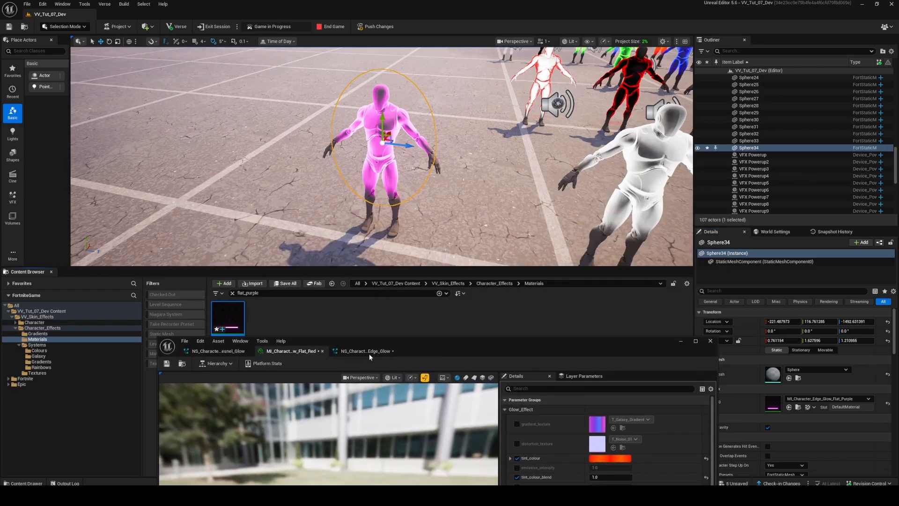
{"action": "double_click", "coordinate": [228, 318]}
{"action": "left_click_drag", "start_coordinate": [551, 351], "coordinate": [501, 281]}
{"action": "scroll", "coordinate": [476, 402], "scroll_direction": "down", "scroll_amount": 3}
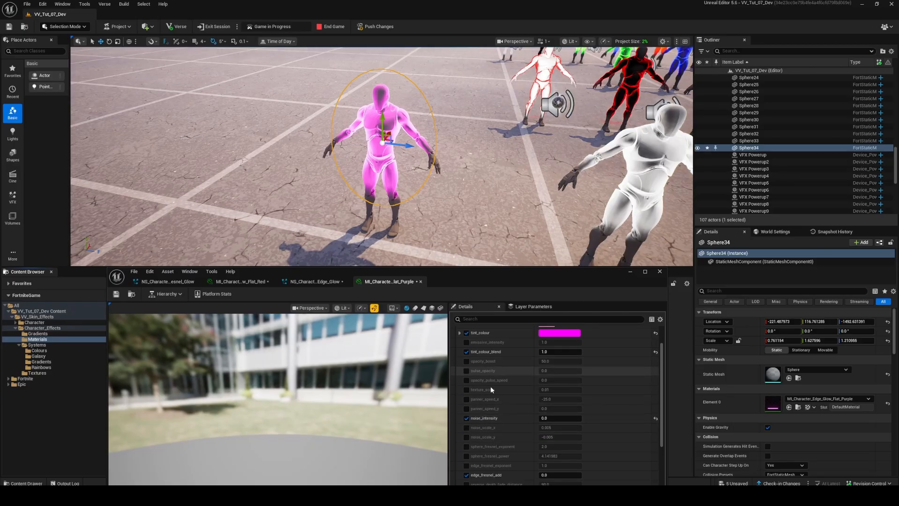
Step: Examine the galaxy and rainbow effects on the other mannequins in the level, and return to the purple one
{"action": "right_click_drag", "start_coordinate": [487, 187], "coordinate": [609, 180]}
{"action": "key", "text": "d"}
{"action": "key", "text": "w"}
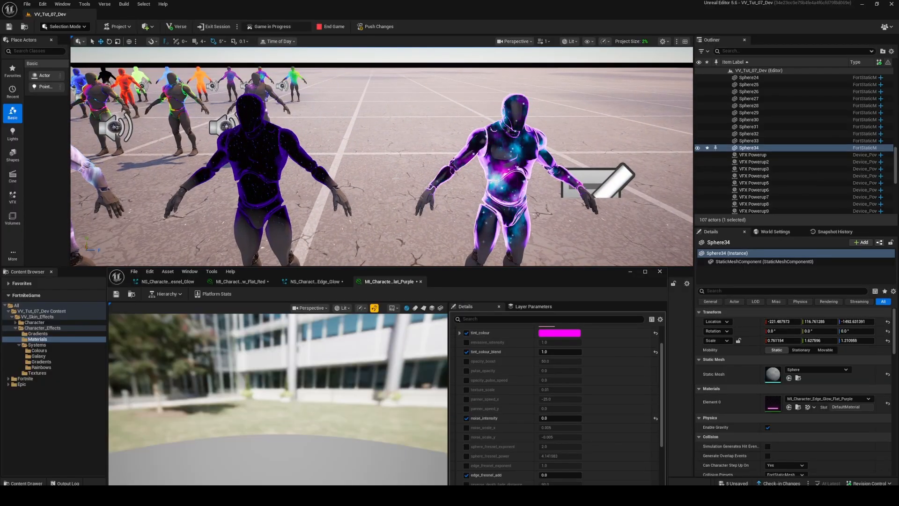
{"action": "scroll", "coordinate": [381, 166], "scroll_direction": "down", "scroll_amount": 5}
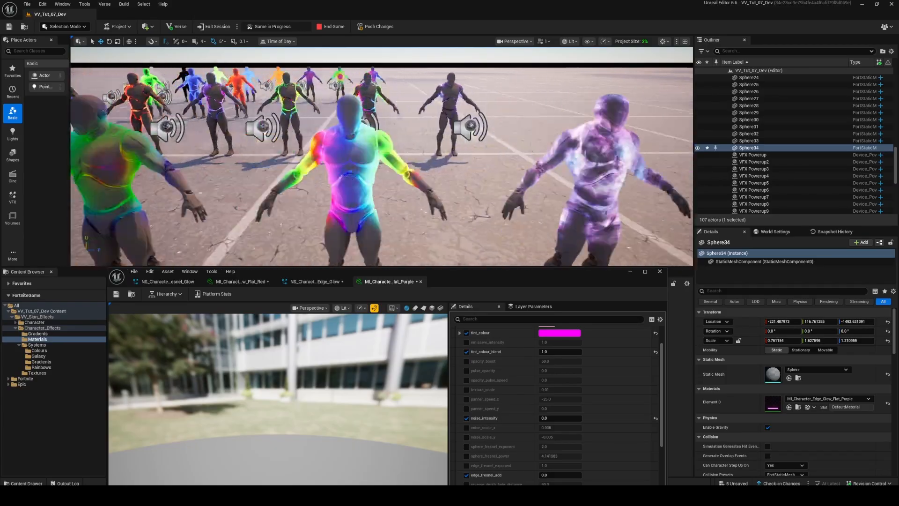
{"action": "key", "text": "f"}
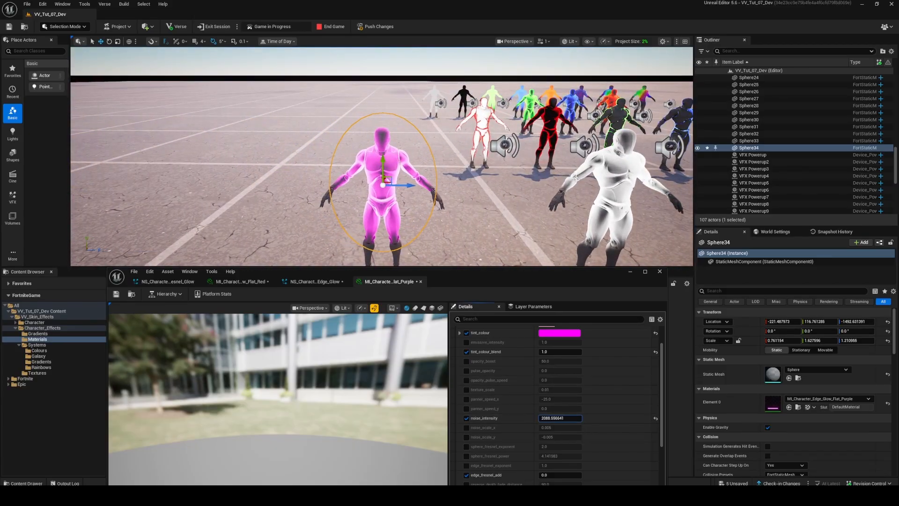
Step: Restore noise_intensity in the purple material instance to 0.0 and turn off its override
{"action": "left_click", "coordinate": [655, 418]}
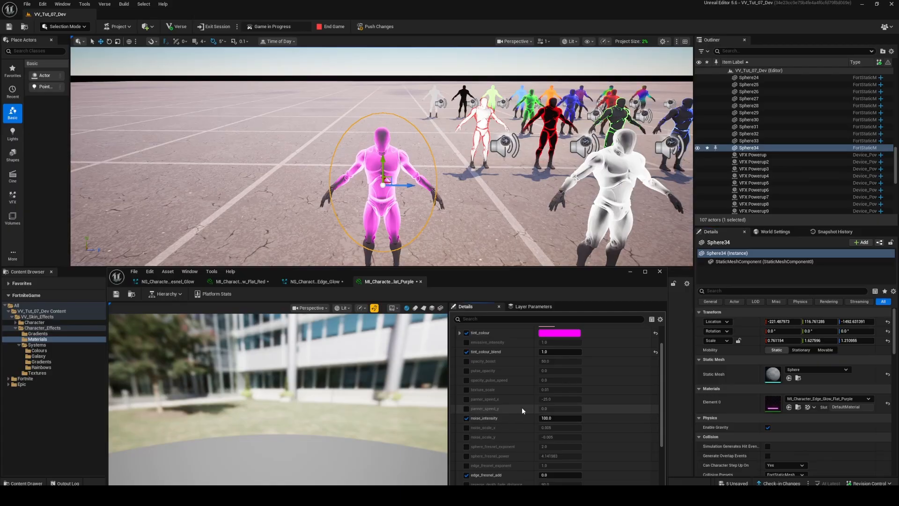
{"action": "scroll", "coordinate": [529, 403], "scroll_direction": "down", "scroll_amount": 3}
{"action": "left_click", "coordinate": [562, 361]}
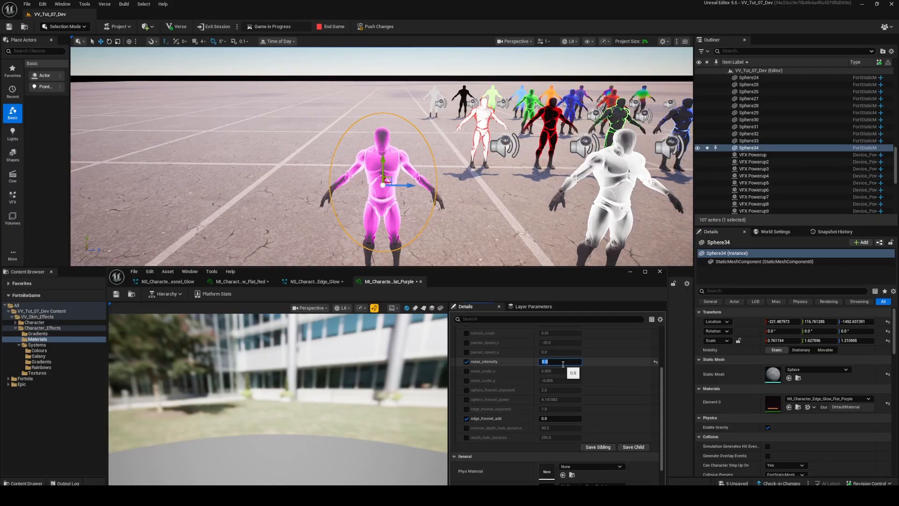
{"action": "left_click", "coordinate": [466, 362]}
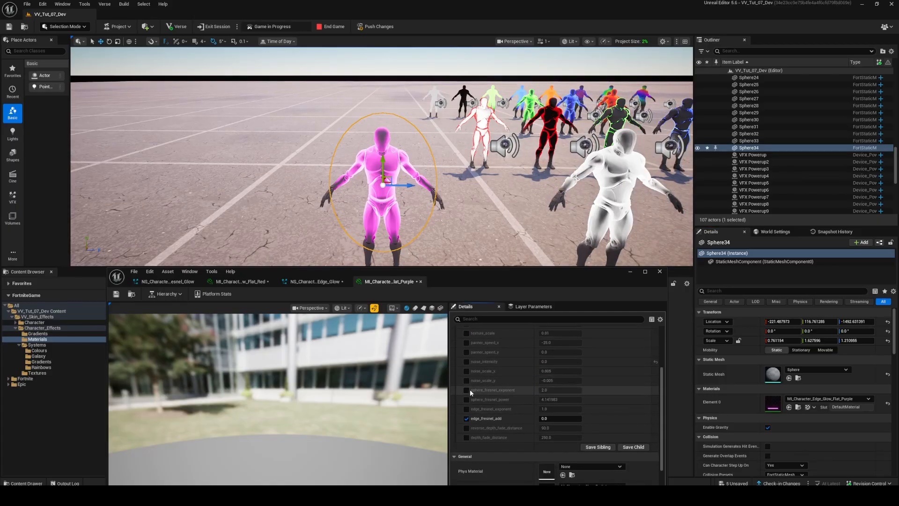
Step: Override sphere_fresnel_exponent and sphere_fresnel_power in the purple material instance, setting them to about 0.87 and 1.0
{"action": "left_click", "coordinate": [467, 390]}
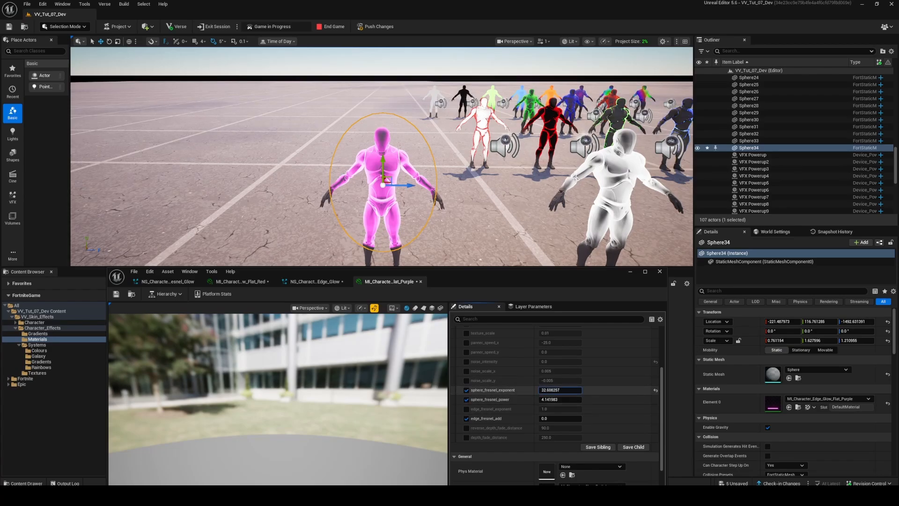
{"action": "mouse_move", "coordinate": [560, 390]}
{"action": "left_mouse_down"}
{"action": "mouse_move", "coordinate": [539, 390]}
{"action": "mouse_move", "coordinate": [550, 400]}
{"action": "left_mouse_up"}
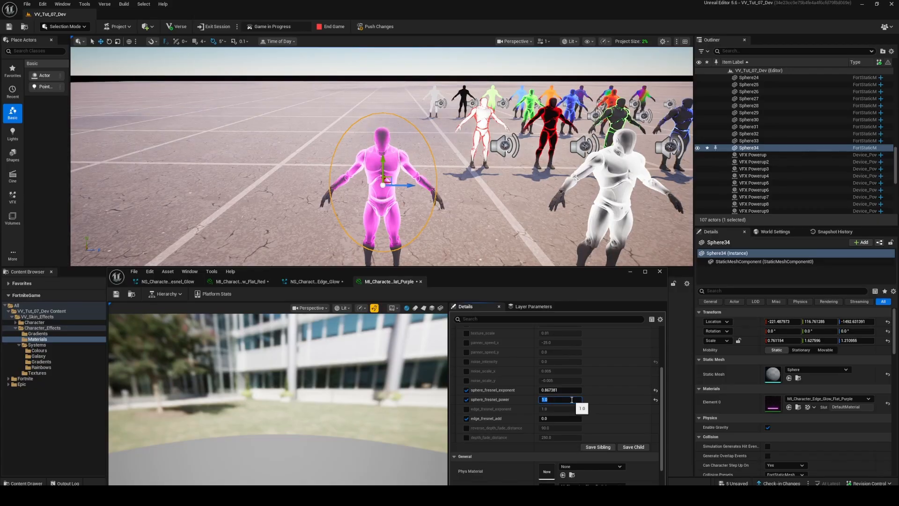
Step: Try edge_fresnel_add at about -0.34 in the purple material instance and set it back to 0
{"action": "left_click", "coordinate": [466, 418]}
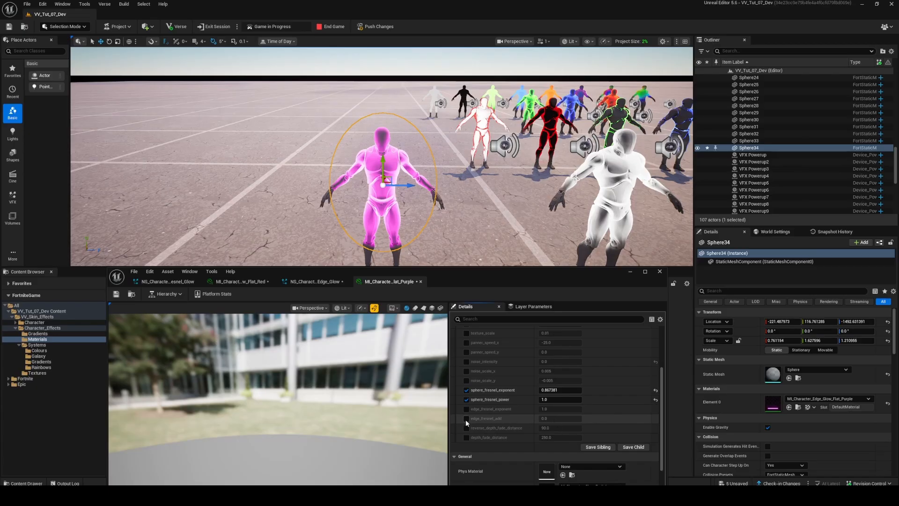
{"action": "left_click_drag", "start_coordinate": [545, 420], "coordinate": [539, 420]}
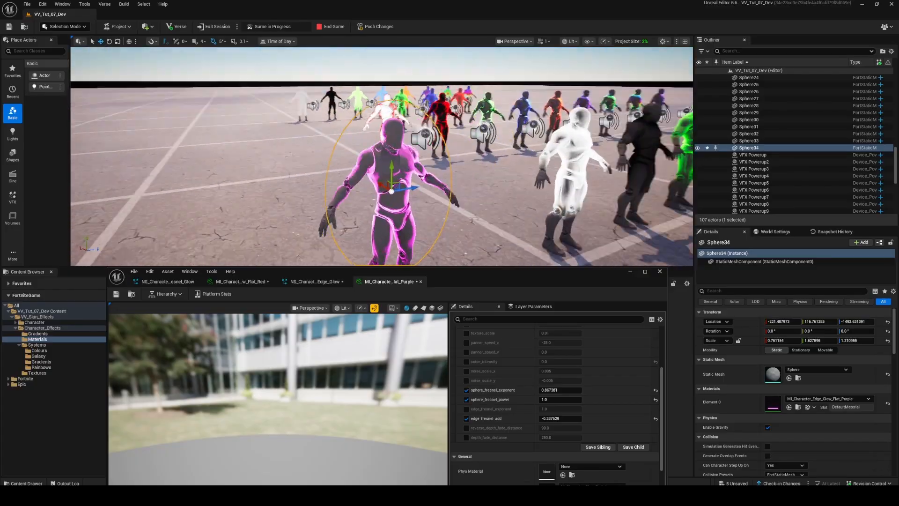
{"action": "left_click", "coordinate": [554, 418]}
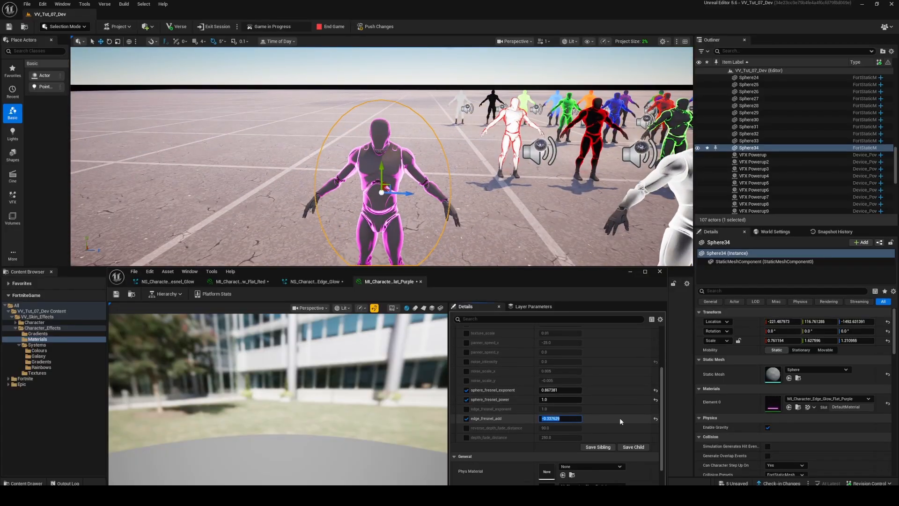
{"action": "type", "text": "0"}
{"action": "key", "text": "Return"}
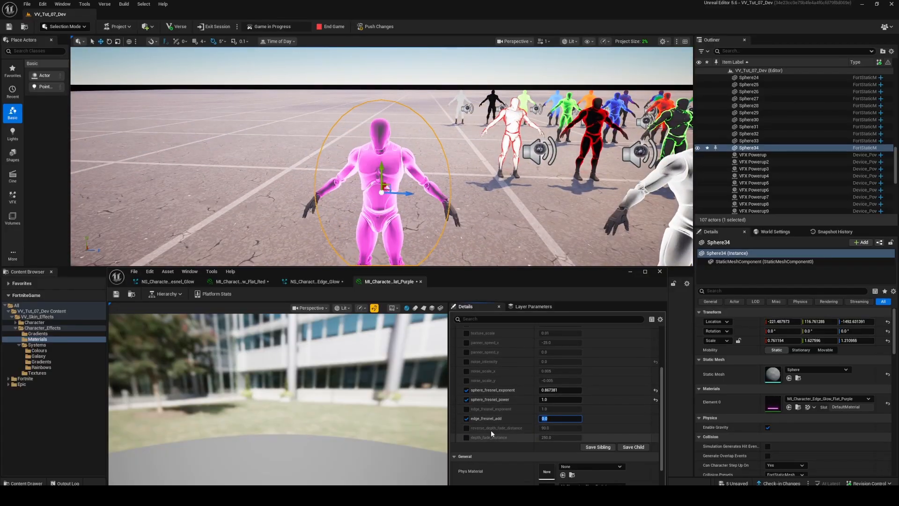
Step: Override reverse_depth_fade_distance and depth_fade_distance in the purple material instance, and set reverse_depth_fade_distance to 50
{"action": "left_click", "coordinate": [466, 428]}
{"action": "left_click", "coordinate": [466, 438]}
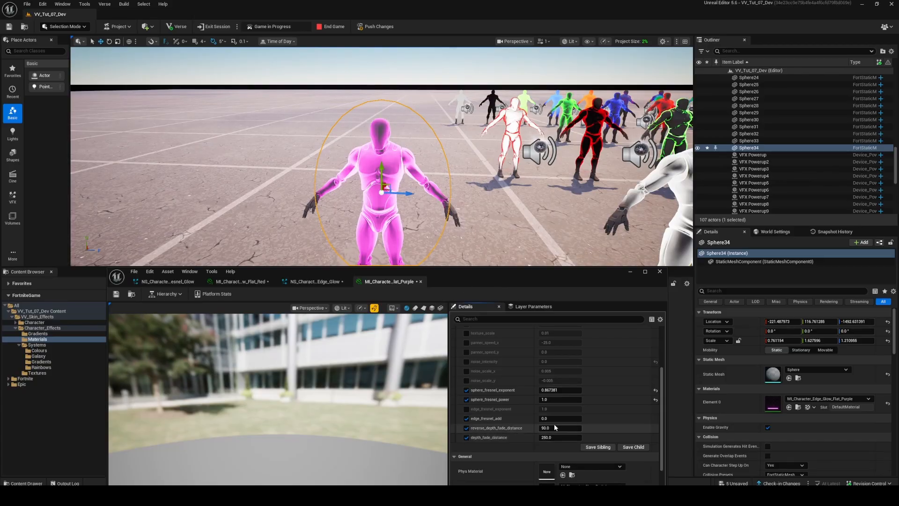
{"action": "key", "text": "s"}
{"action": "right_click_drag", "start_coordinate": [515, 197], "coordinate": [526, 229]}
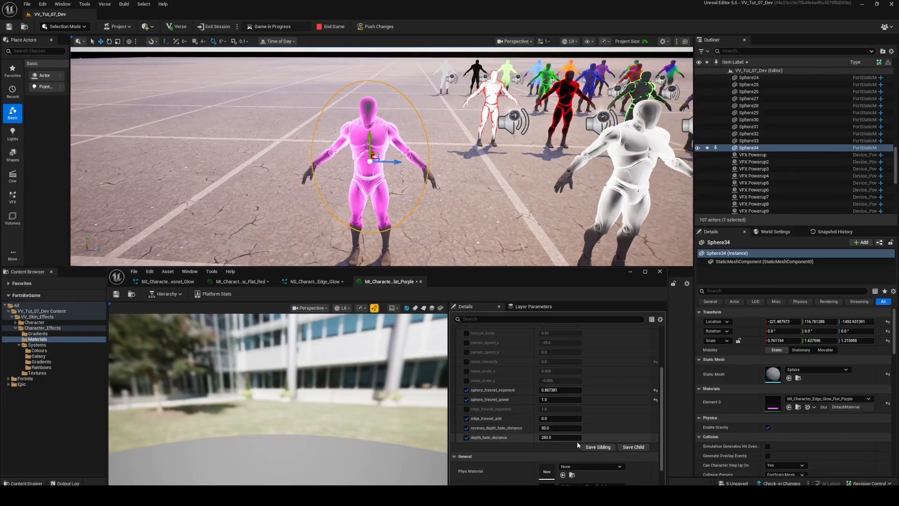
{"action": "mouse_move", "coordinate": [560, 428]}
{"action": "left_mouse_down"}
{"action": "mouse_move", "coordinate": [585, 428]}
{"action": "mouse_move", "coordinate": [563, 425]}
{"action": "left_mouse_up"}
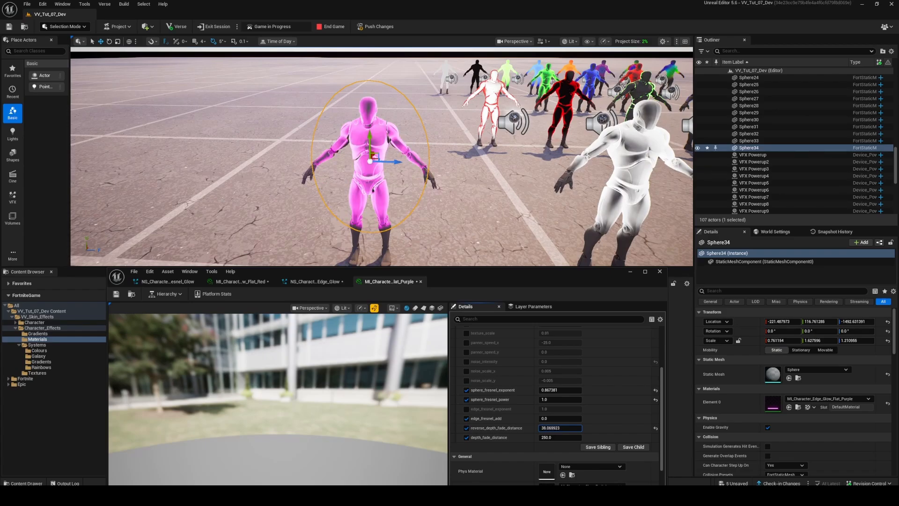
{"action": "mouse_move", "coordinate": [370, 210]}
{"action": "left_mouse_down", "text": "alt"}
{"action": "mouse_move", "coordinate": [421, 224]}
{"action": "mouse_move", "coordinate": [435, 253]}
{"action": "mouse_move", "coordinate": [421, 258]}
{"action": "mouse_move", "coordinate": [371, 210]}
{"action": "left_mouse_up", "text": "alt"}
{"action": "left_click_drag", "start_coordinate": [571, 428], "coordinate": [596, 428]}
{"action": "left_click", "coordinate": [571, 428]}
{"action": "type", "text": "50"}
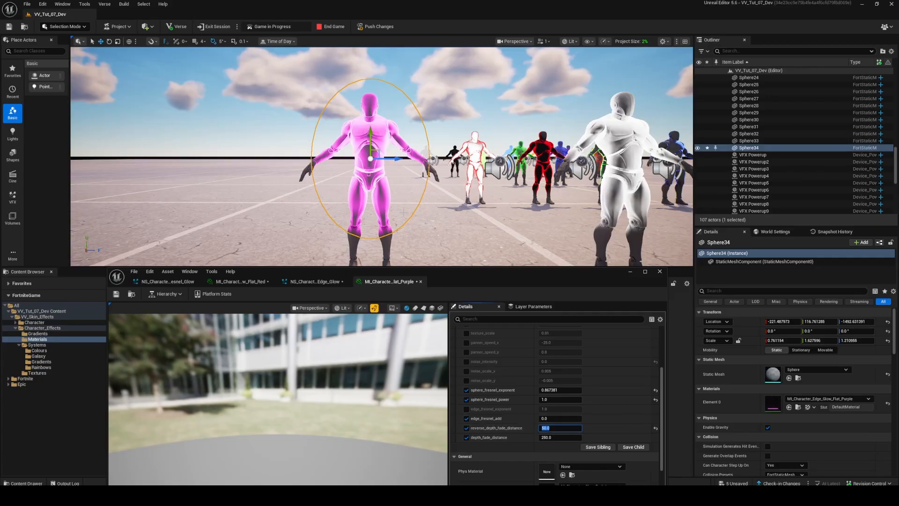
Step: Minimize the material editor, place a cube shape against the purple mannequin as a test, and delete the cube
{"action": "left_click", "coordinate": [387, 252], "text": "shift"}
{"action": "right_click_drag", "start_coordinate": [388, 252], "coordinate": [395, 276]}
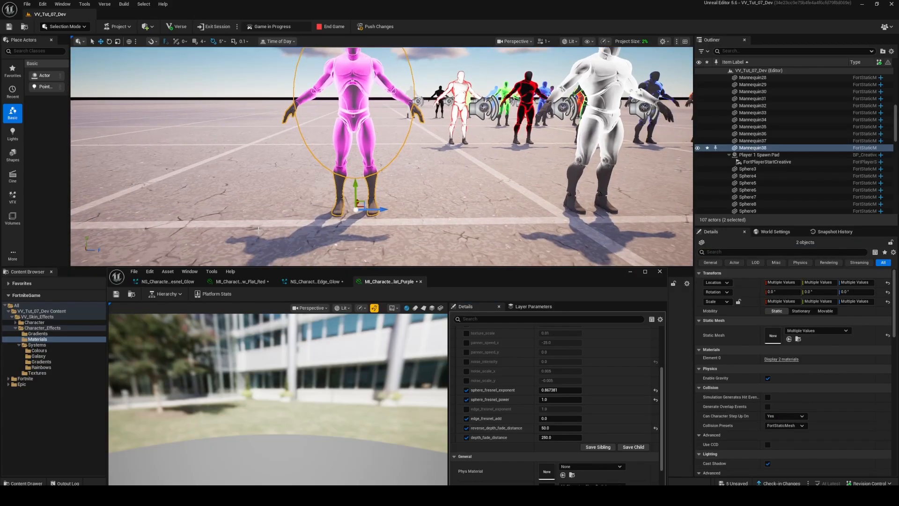
{"action": "left_click", "coordinate": [630, 271]}
{"action": "left_click", "coordinate": [13, 155]}
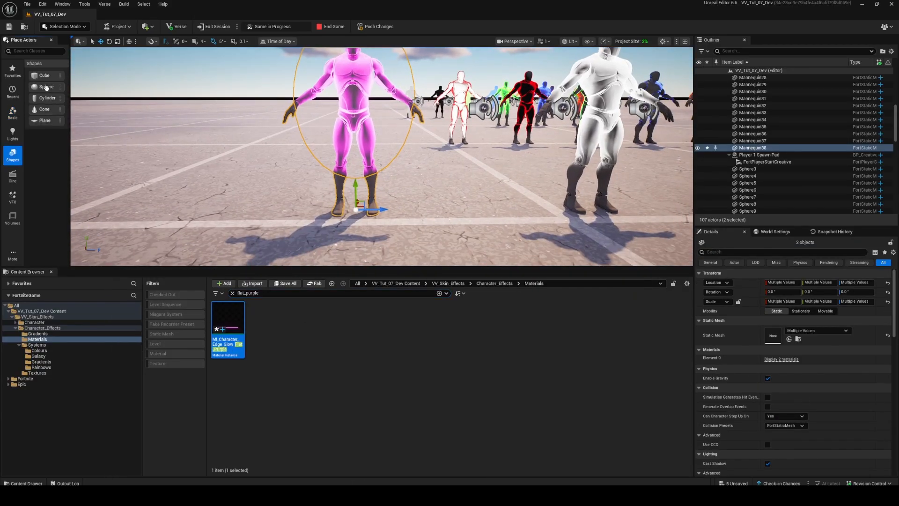
{"action": "left_click_drag", "start_coordinate": [46, 87], "coordinate": [323, 110]}
{"action": "left_click_drag", "start_coordinate": [322, 110], "coordinate": [304, 204], "text": "alt"}
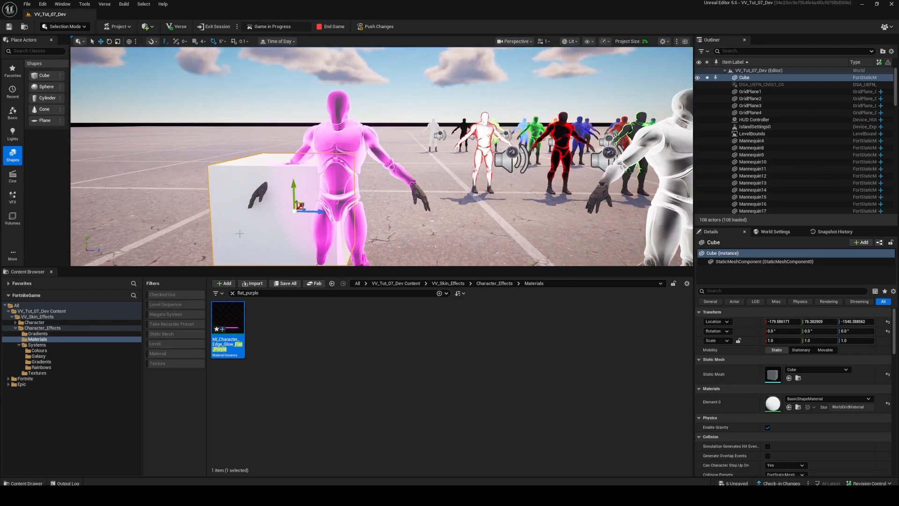
{"action": "key", "text": "Delete"}
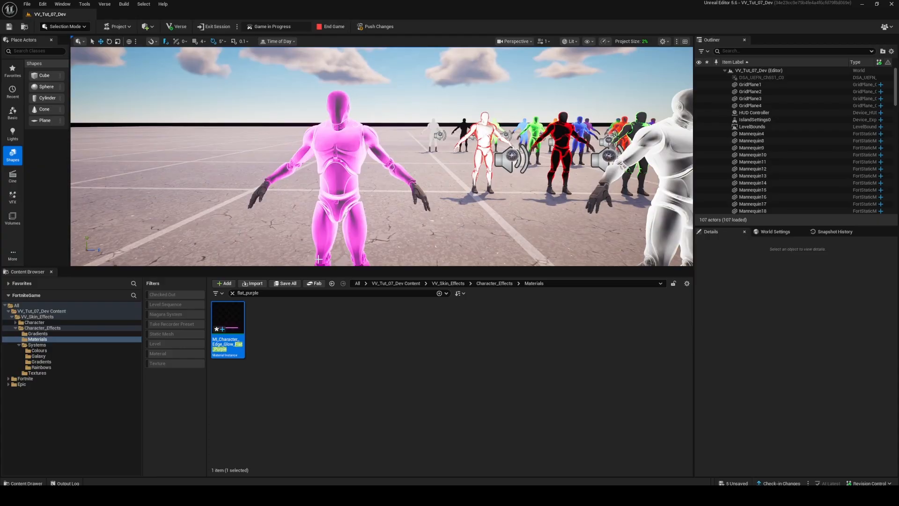
Step: Enlarge the level viewport, pull back from the purple mannequin, and select its effect sphere, Sphere34
{"action": "left_click_drag", "start_coordinate": [317, 268], "coordinate": [317, 332]}
{"action": "right_click_drag", "start_coordinate": [359, 245], "coordinate": [374, 246]}
{"action": "key", "text": "s"}
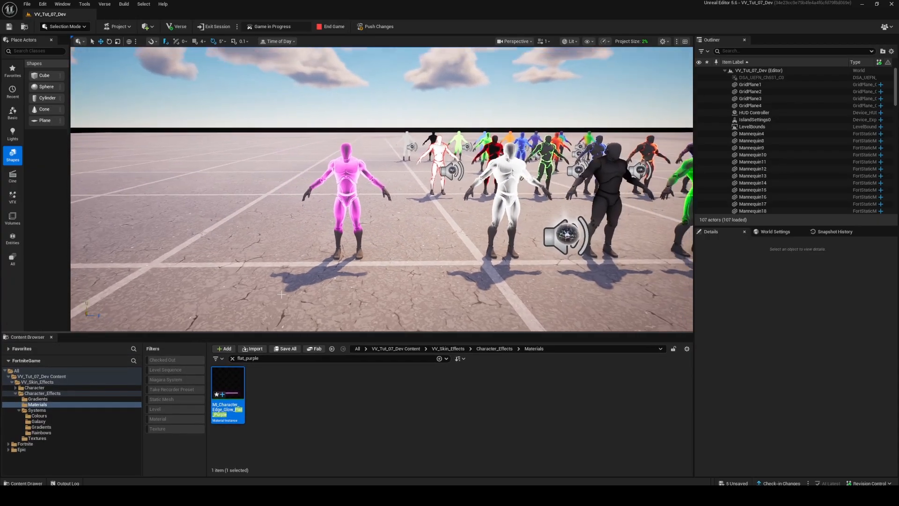
{"action": "left_click", "coordinate": [357, 225]}
{"action": "left_click", "coordinate": [358, 240], "text": "ctrl"}
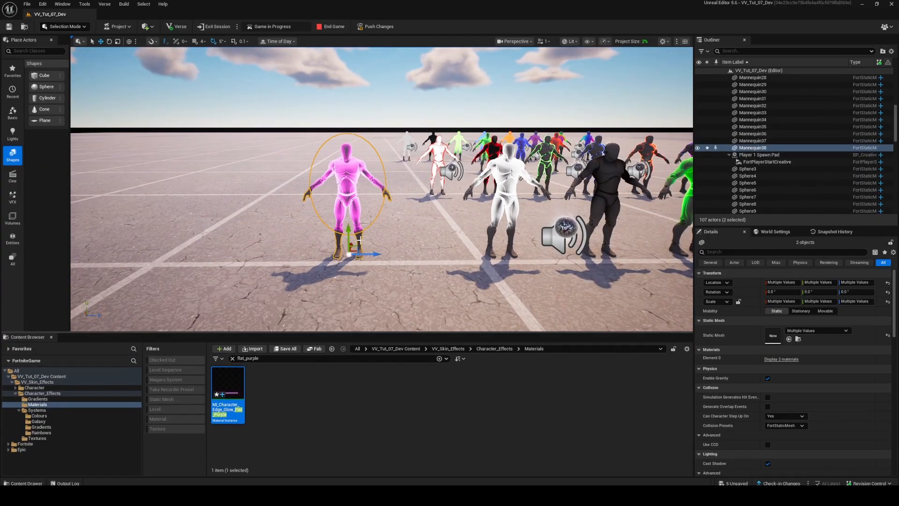
{"action": "left_click", "coordinate": [360, 208]}
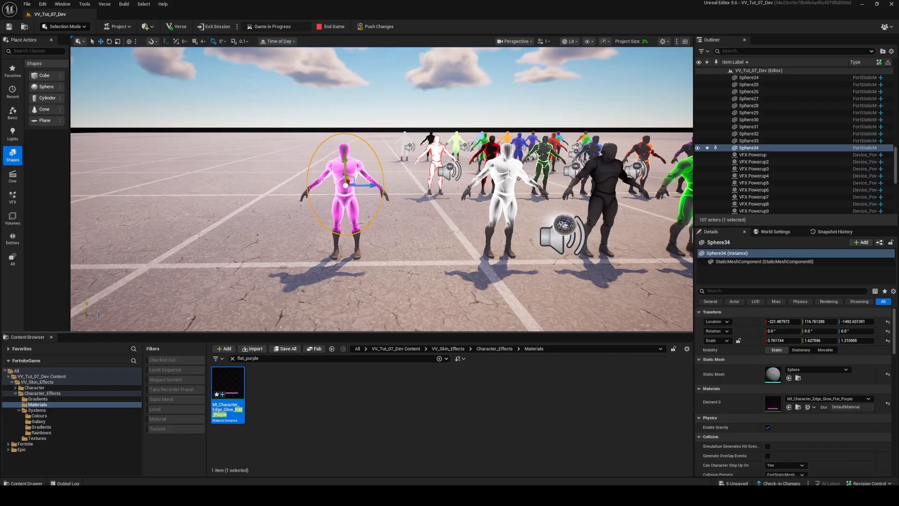
Step: Clear the asset filter in the Systems Colours folder, open NS_Character_Effect_Black_Flat_Glow, and show its User Parameters over the level view
{"action": "left_click", "coordinate": [39, 416]}
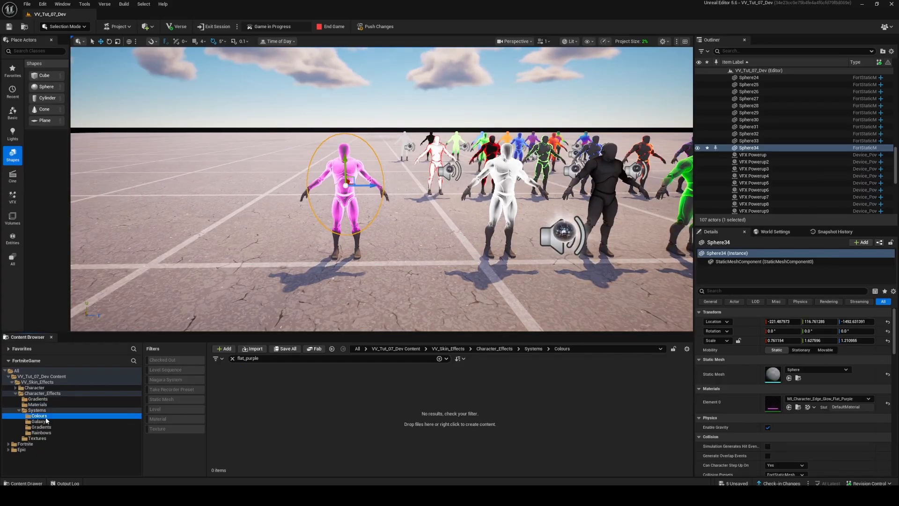
{"action": "left_click", "coordinate": [233, 358]}
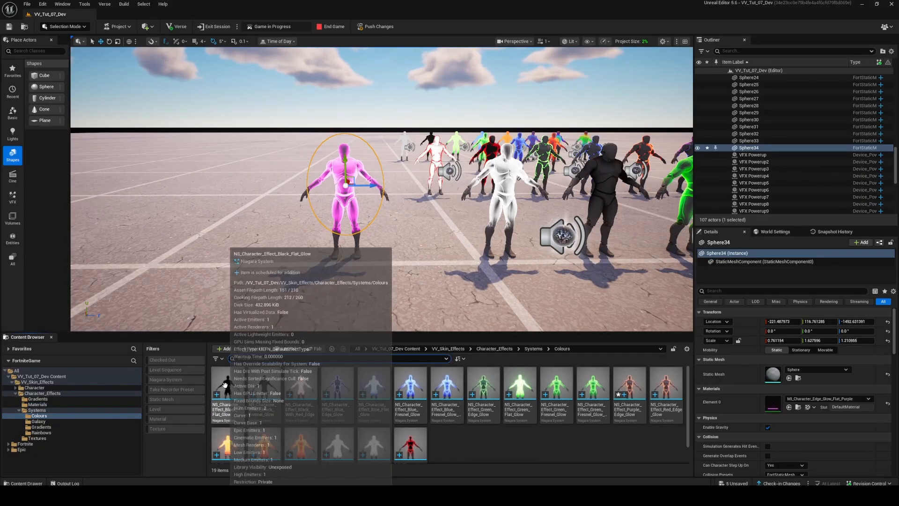
{"action": "double_click", "coordinate": [225, 385]}
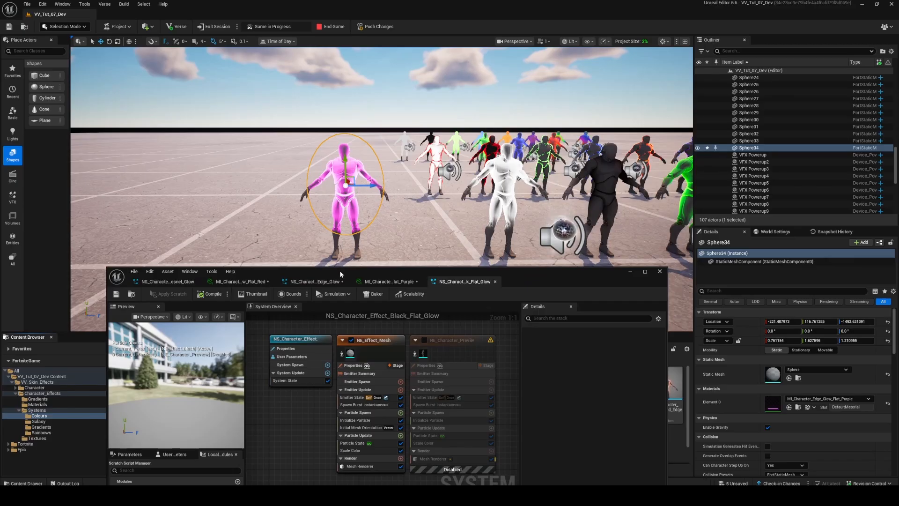
{"action": "left_click_drag", "start_coordinate": [340, 275], "coordinate": [396, 148]}
{"action": "left_click", "coordinate": [226, 327]}
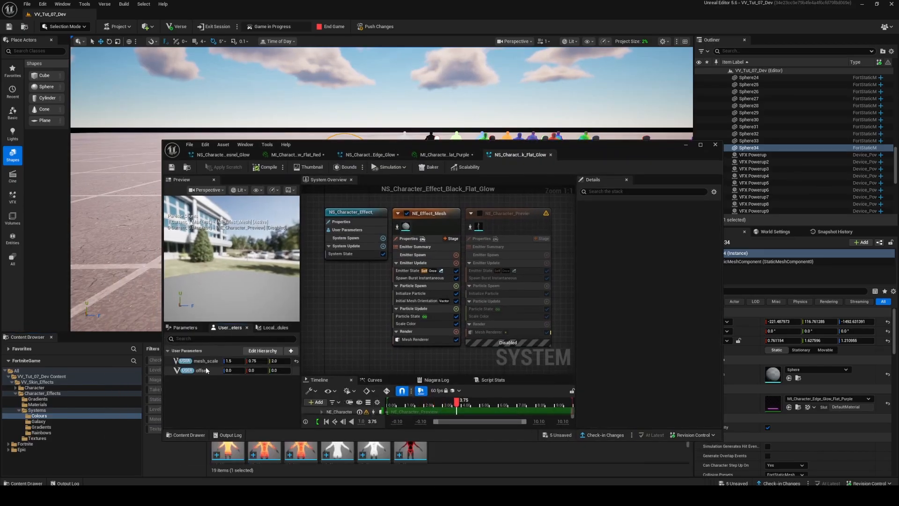
{"action": "left_click_drag", "start_coordinate": [393, 149], "coordinate": [341, 293]}
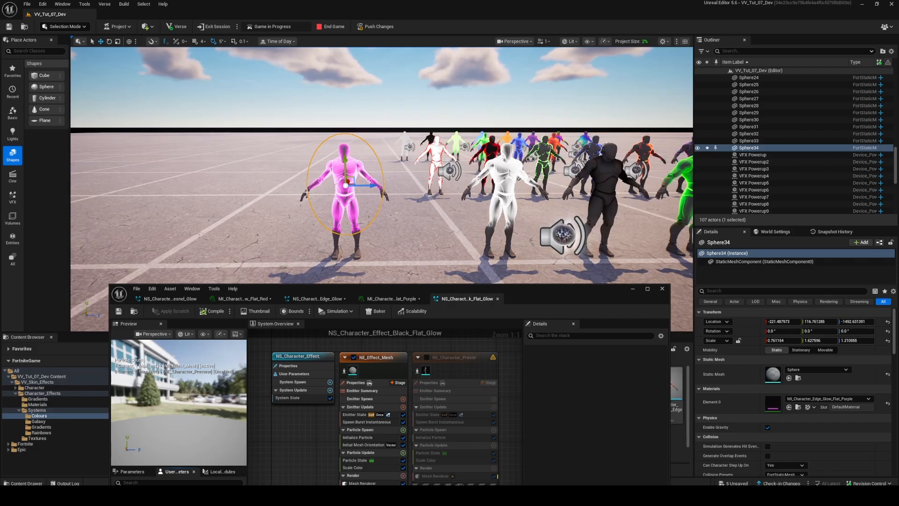
{"action": "left_click_drag", "start_coordinate": [569, 302], "coordinate": [594, 142]}
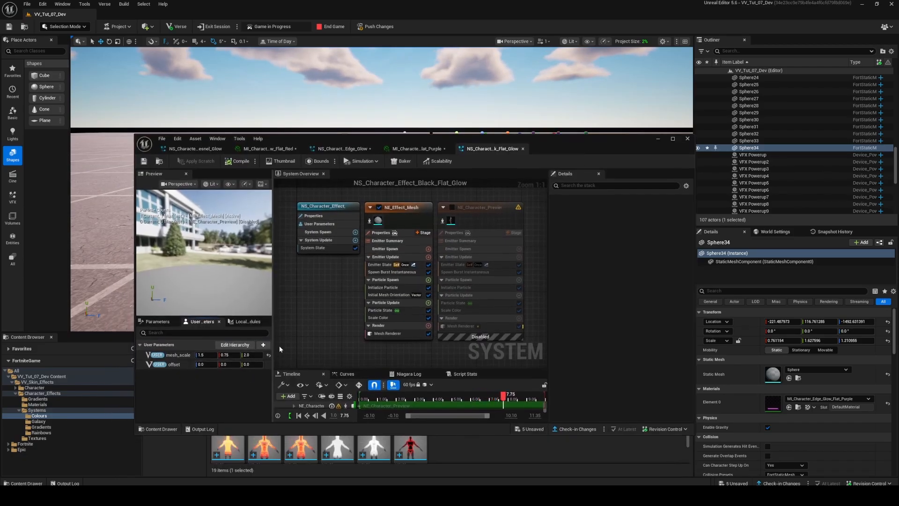